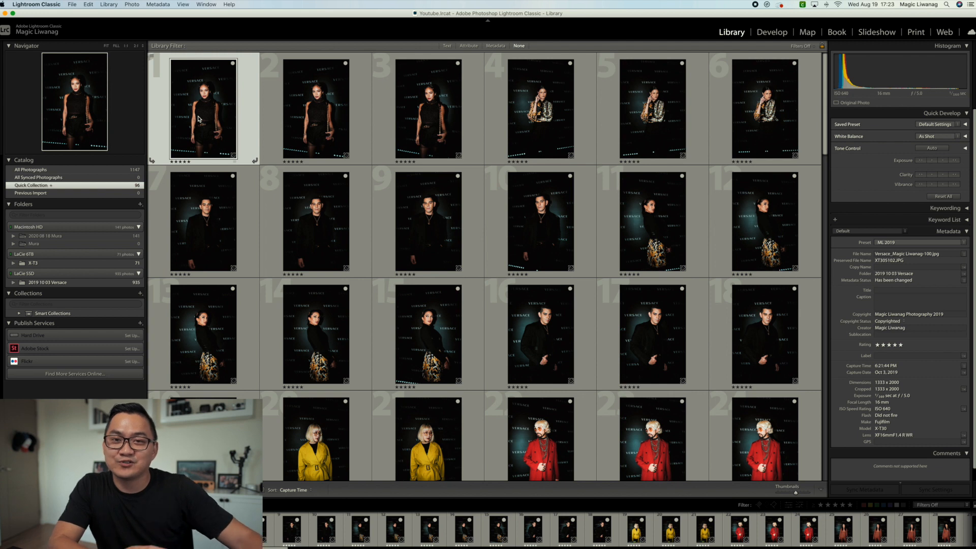
Open the first Quick Collection photo in single-photo view and page through the Versace event portraits.
key(e)
key(Right)
key(Right)
key(Right)
key(Right)
key(Right)
key(Right)
key(Right)
key(Right)
key(Right)
key(Right)
key(Right)
key(Right)
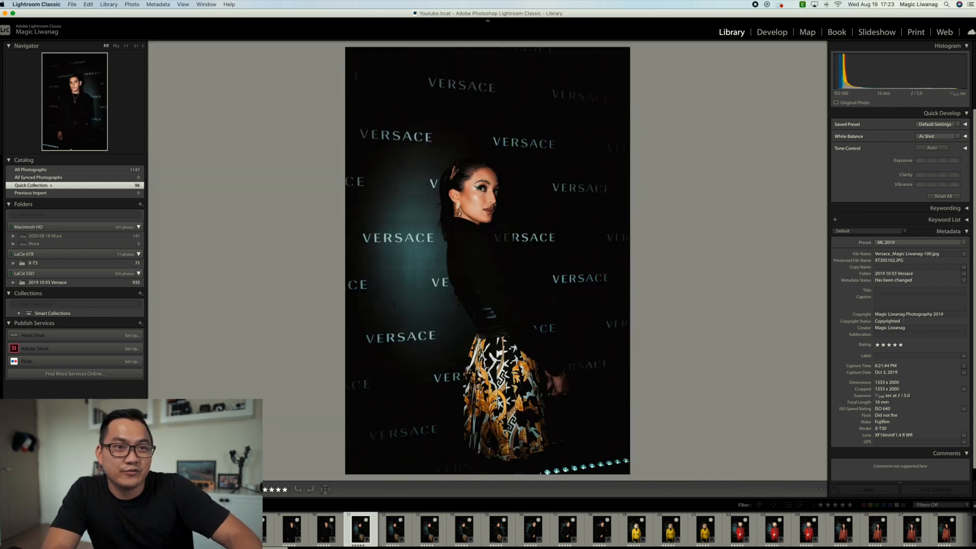
key(Right)
key(Right)
key(Right)
key(Right)
key(Right)
key(Right)
key(Right)
key(Right)
key(Right)
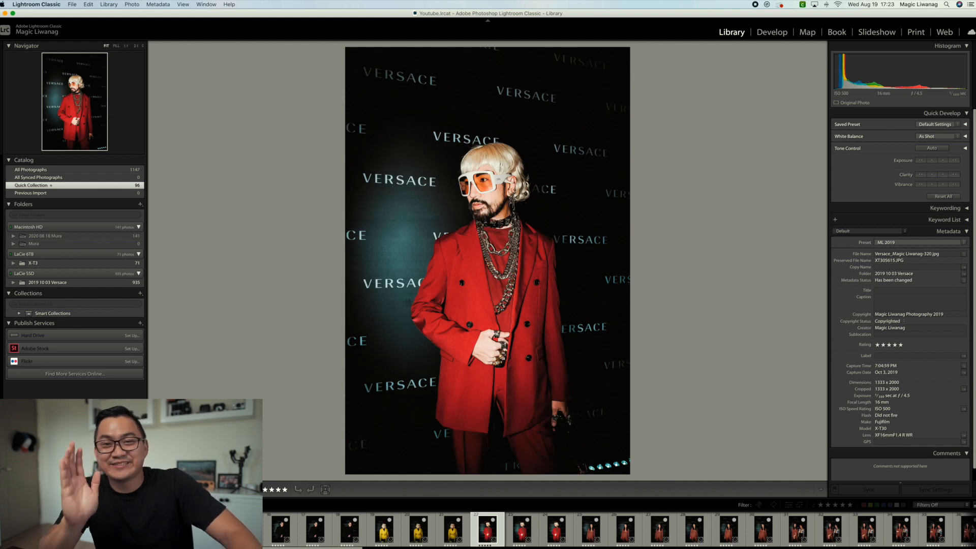
key(Right)
key(Right)
key(Left)
key(Left)
key(Right)
key(Right)
key(Right)
key(Right)
key(Right)
key(Right)
key(Right)
key(Right)
key(Right)
key(Right)
key(Right)
key(Right)
key(Right)
key(Right)
key(Right)
key(Right)
key(Right)
key(Right)
key(Right)
key(Right)
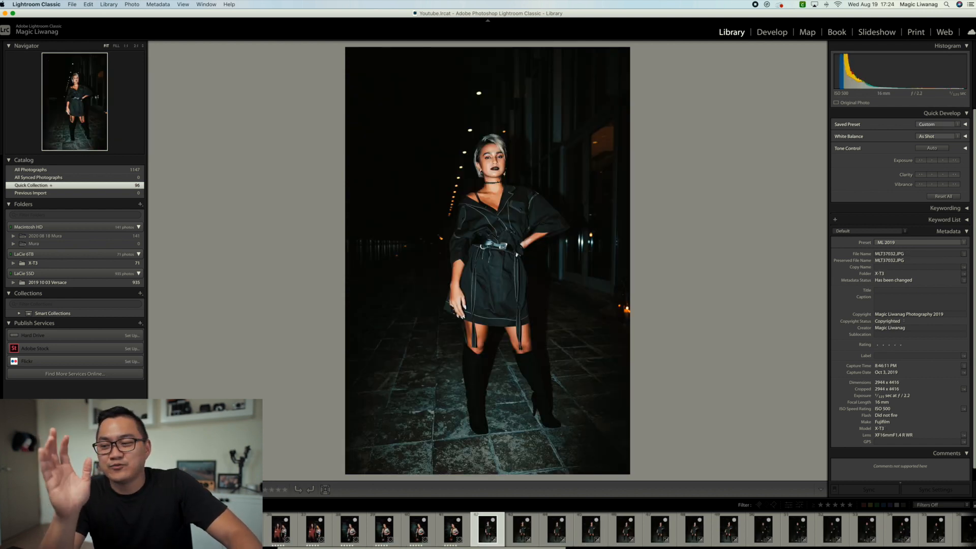
Lower the system volume and page through the night-time portraits up to the woman before the beaded curtain.
key(XF86AudioLowerVolume)
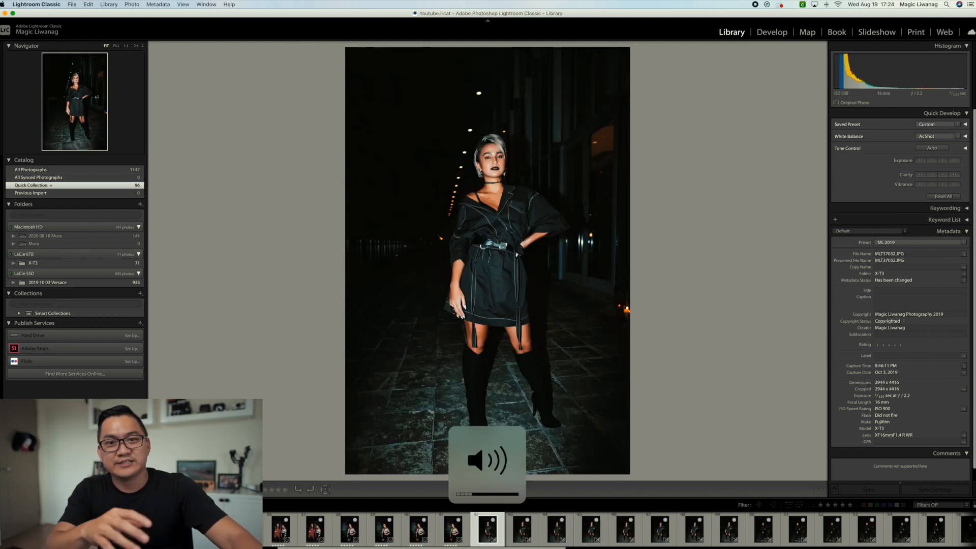
key(Right)
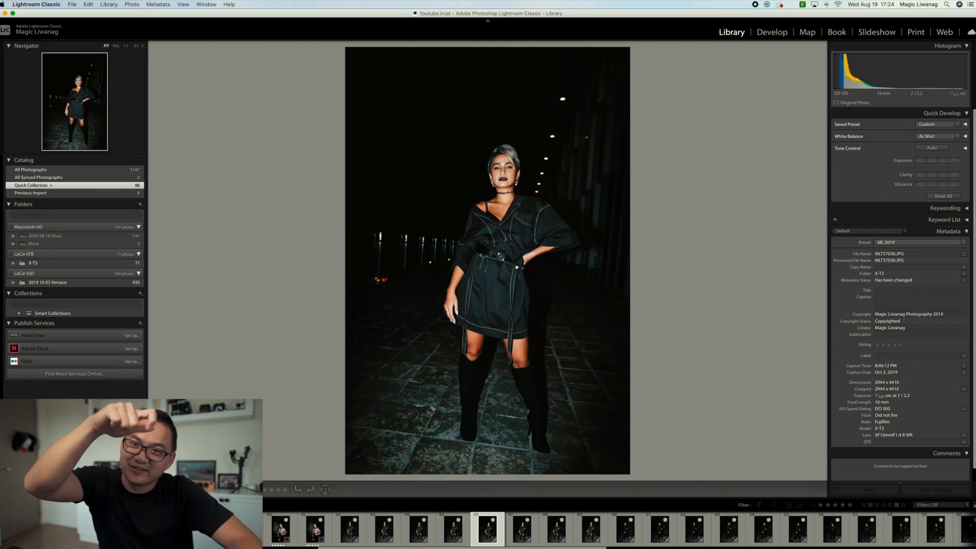
key(Right)
key(Right)
key(Right)
key(Right)
key(Right)
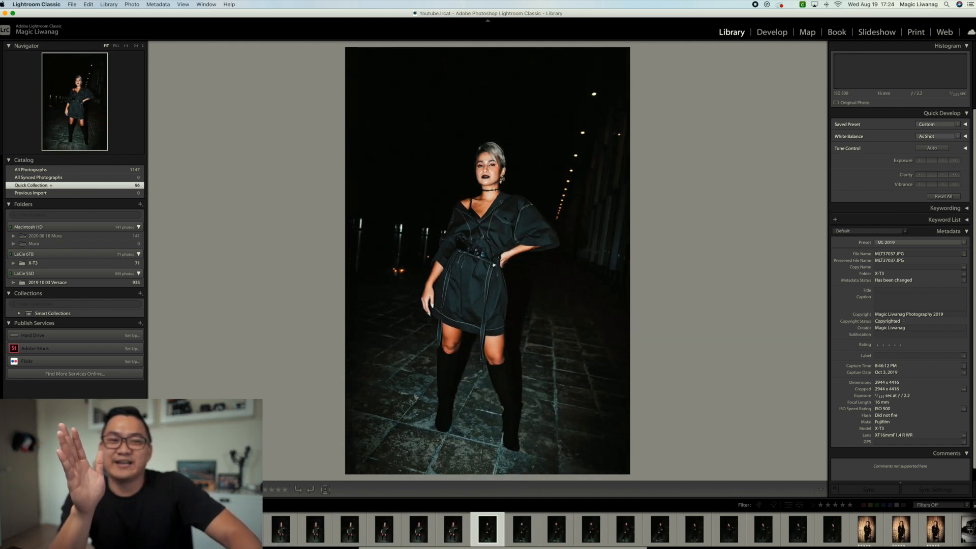
key(Right)
key(Right)
key(Right)
key(Right)
key(Right)
key(Right)
key(Right)
key(Right)
key(Right)
key(Right)
key(Right)
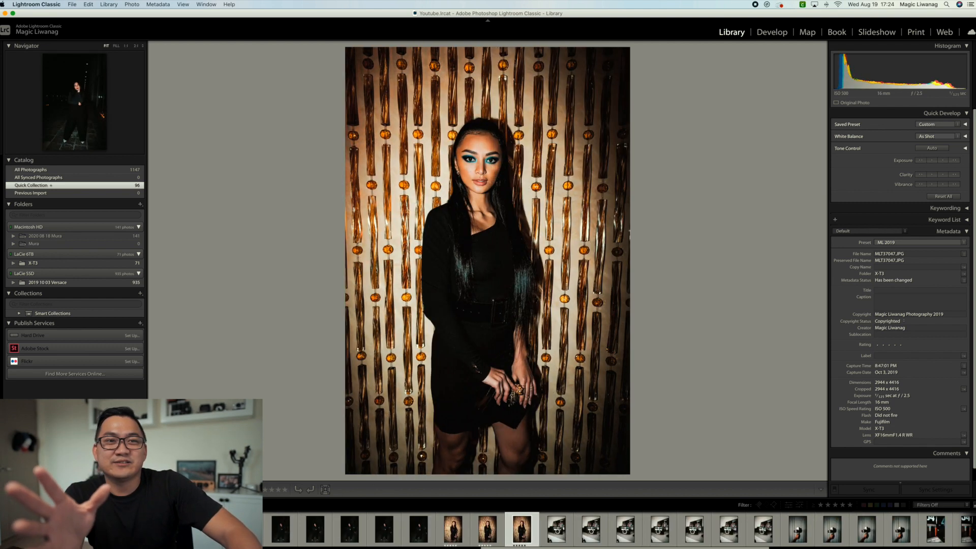
Page through the remaining Quick Collection photos of cameras, desk objects, the scooter and the yellow fire hydrant.
key(Right)
key(Right)
key(Right)
key(Right)
key(Right)
key(Right)
key(Right)
key(Right)
key(Right)
key(Right)
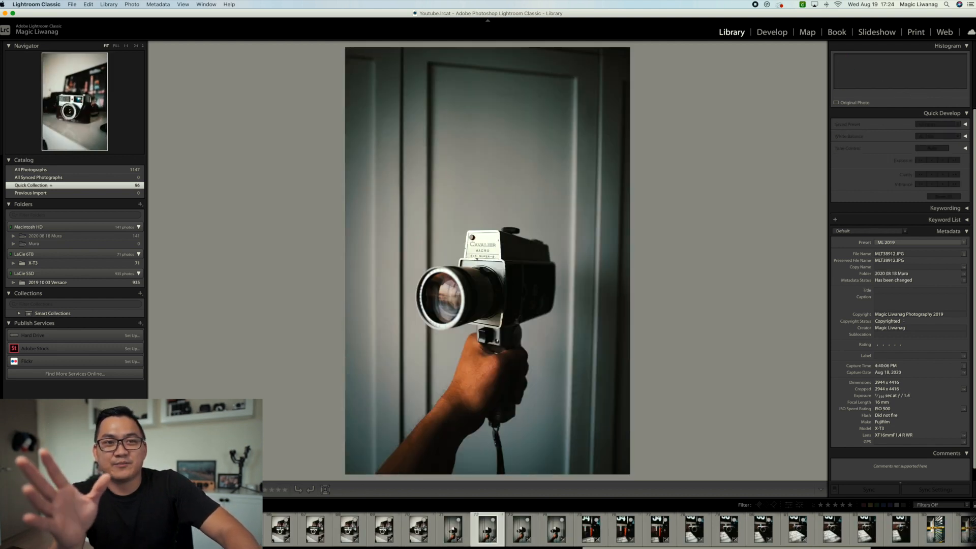
key(Right)
key(Right)
key(Right)
key(Right)
key(Right)
key(Right)
key(Right)
key(Right)
key(Right)
key(Right)
key(Right)
key(Right)
key(Right)
key(Right)
key(Right)
key(Right)
key(Right)
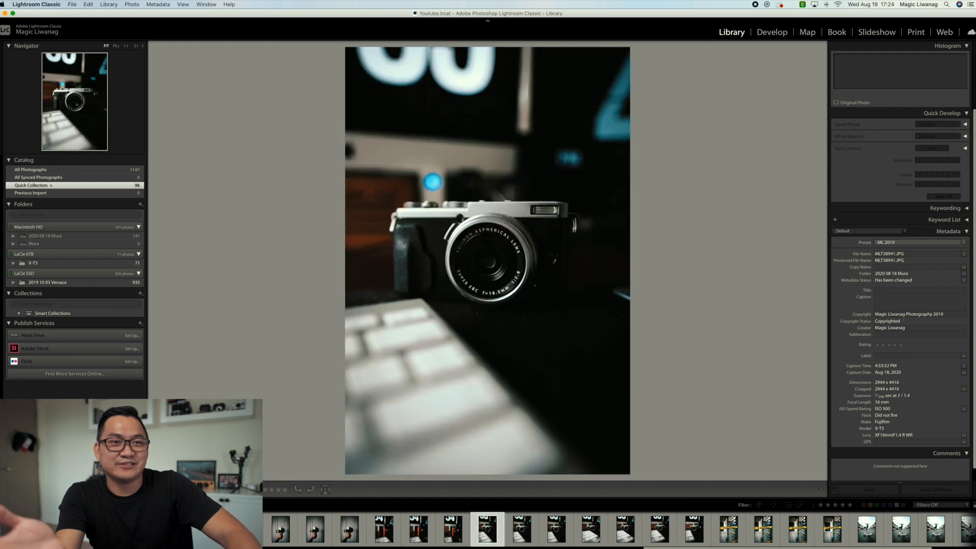
key(Right)
key(Right)
key(Right)
key(Right)
key(Right)
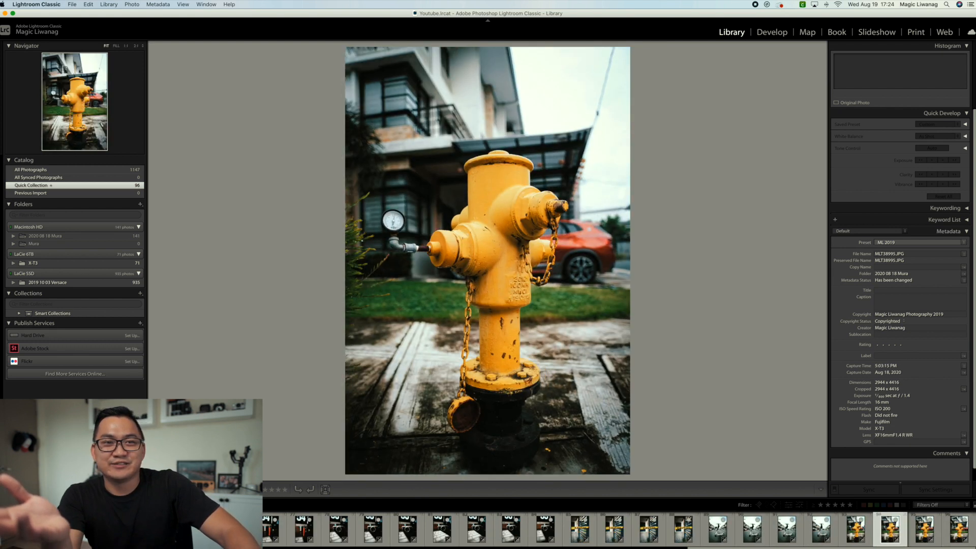
Return to the thumbnail grid and browse back to the event portraits.
key(g)
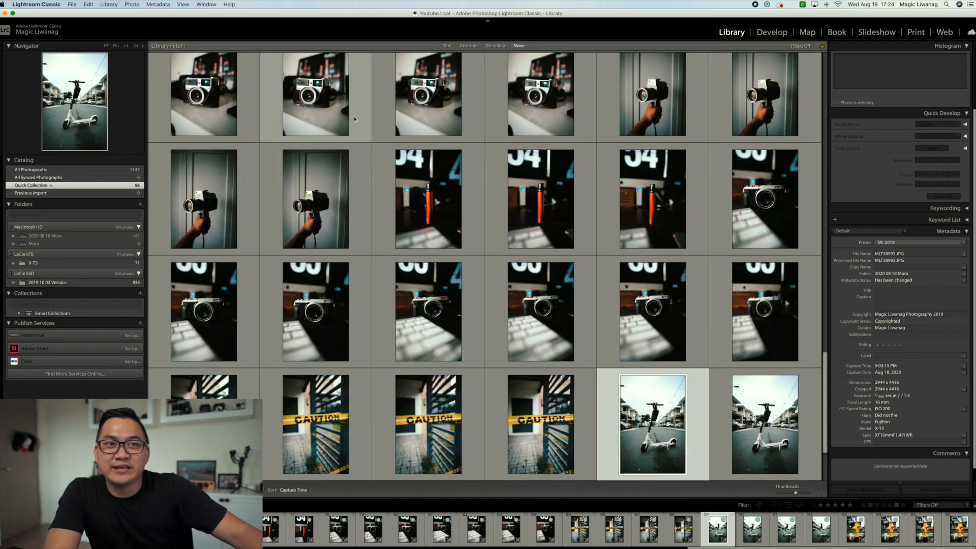
scroll(354, 119, up, 10)
scroll(355, 119, up, 10)
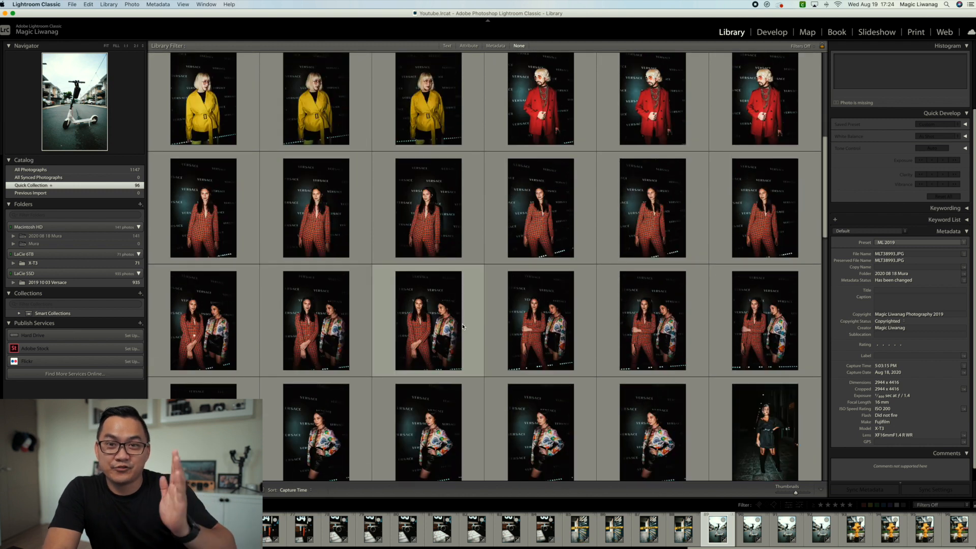
key(j)
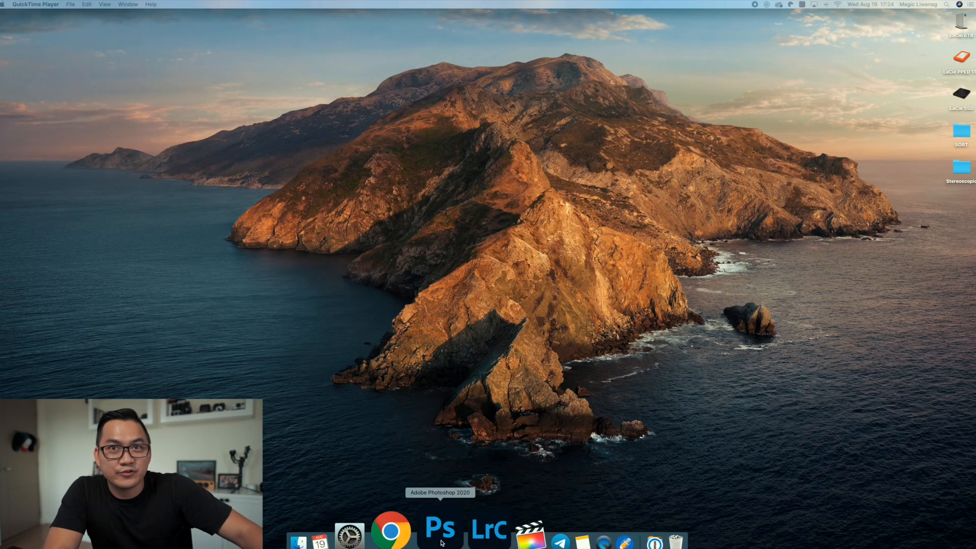
Launch Adobe Photoshop 2020, switch to Finder and open the Stereoscopic folder on the Desktop.
click(441, 532)
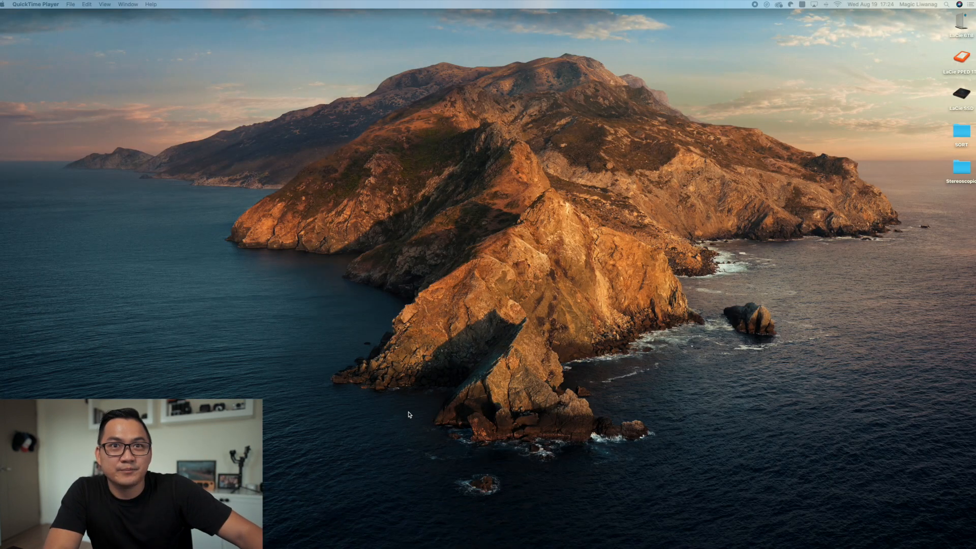
key(super+Tab)
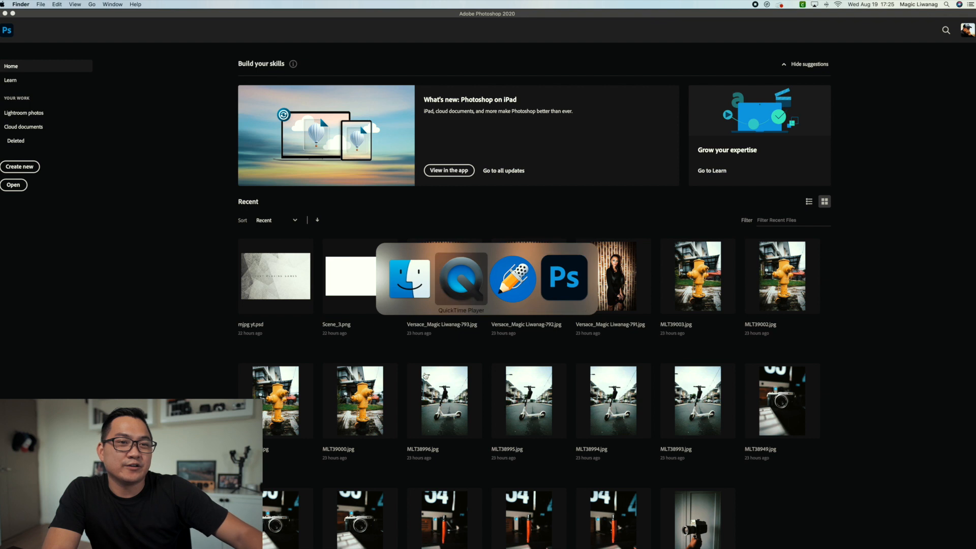
key(super+shift+Tab)
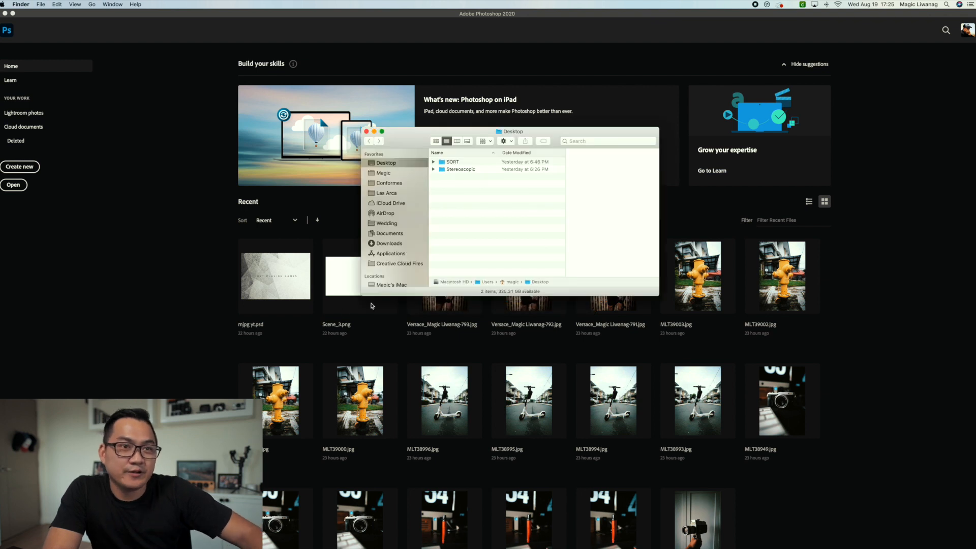
double_click(459, 170)
Select MLT37032.jpg, MLT37033.jpg, MLT37035.jpg and MLT37037.jpg together and open them in Photoshop.
click(578, 218)
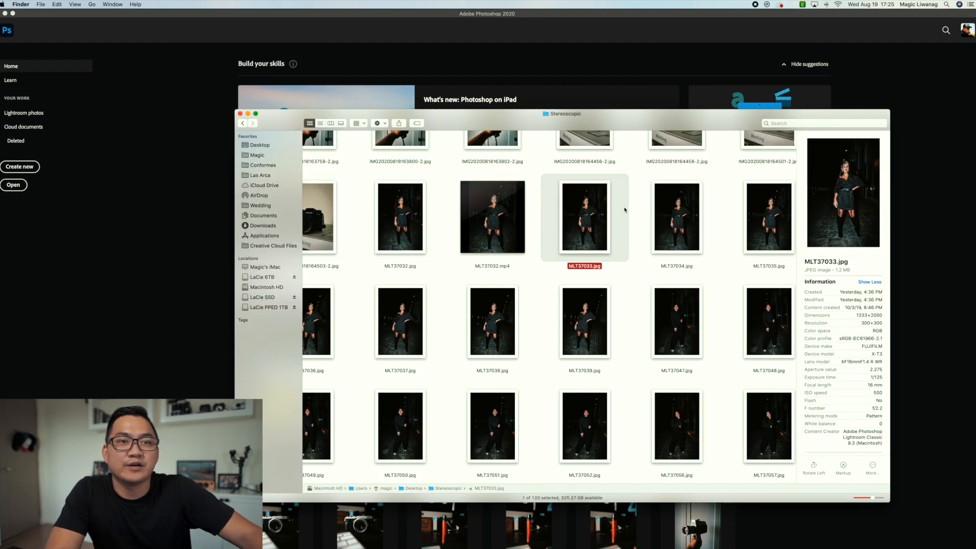
click(406, 219)
key(space)
key(space)
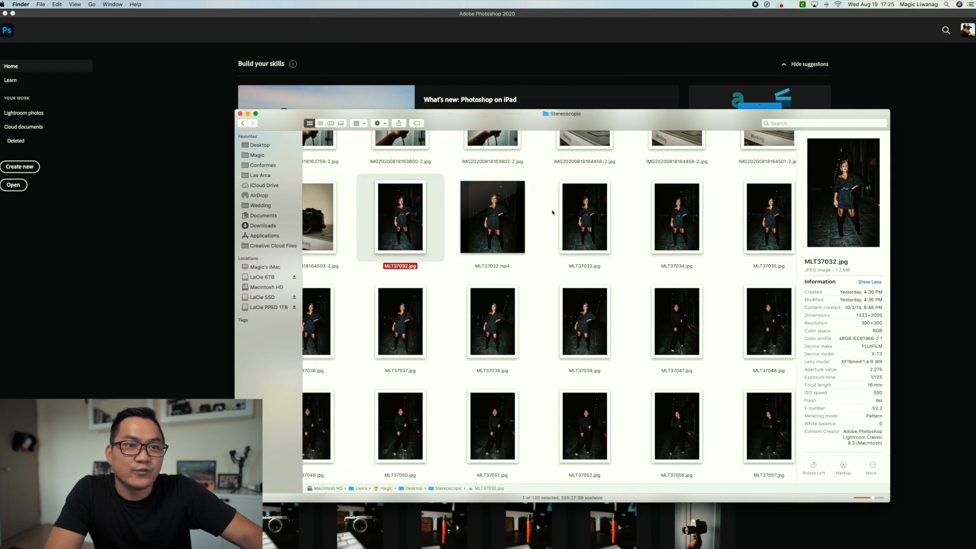
super+click(593, 209)
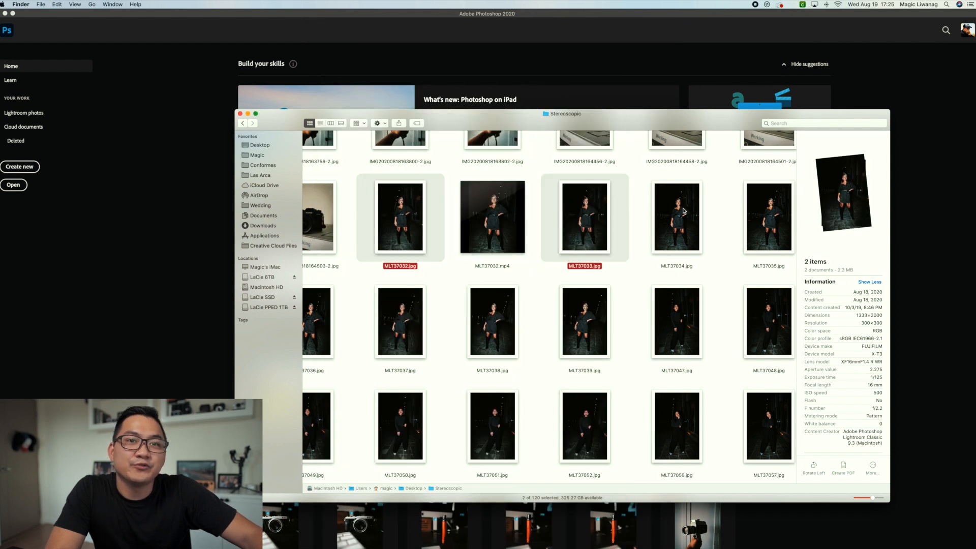
super+click(763, 216)
super+click(414, 323)
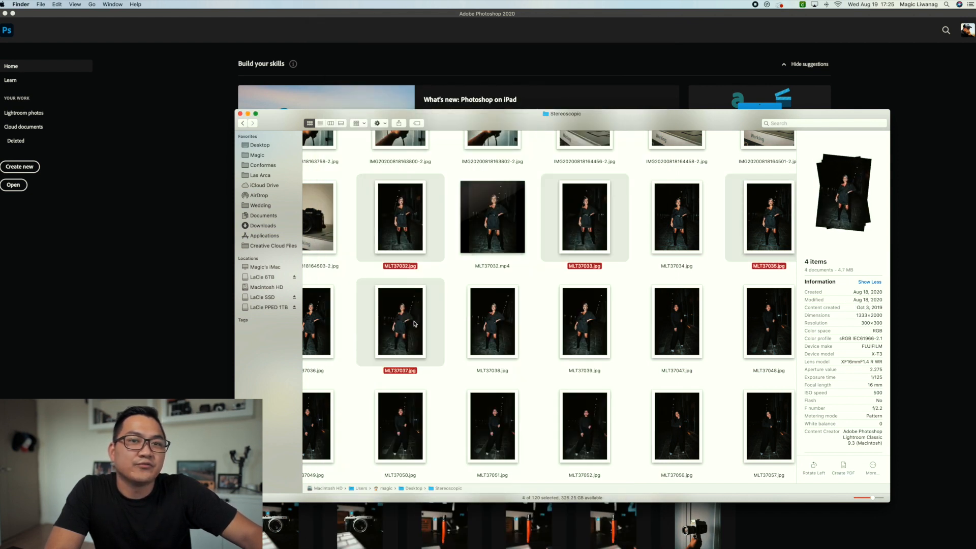
click(430, 35)
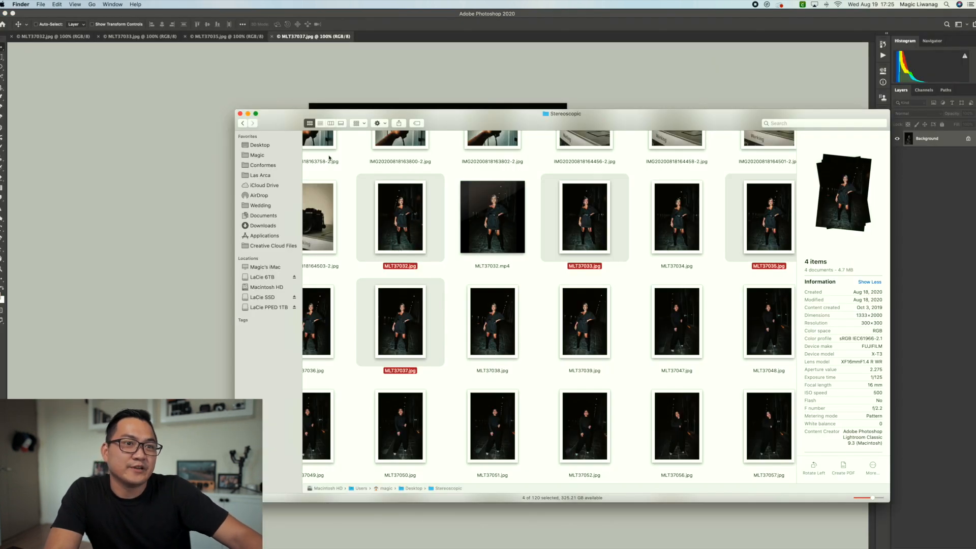
Switch to Photoshop and cycle through the four open portraits to compare them.
click(109, 135)
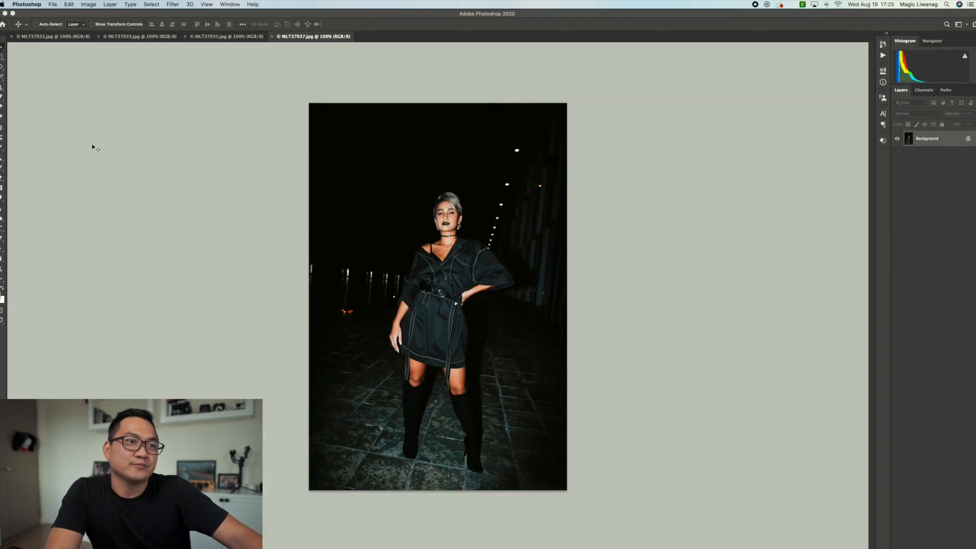
key(ctrl+Tab)
key(ctrl+Tab)
key(ctrl+Tab)
key(ctrl+Tab)
key(ctrl+Tab)
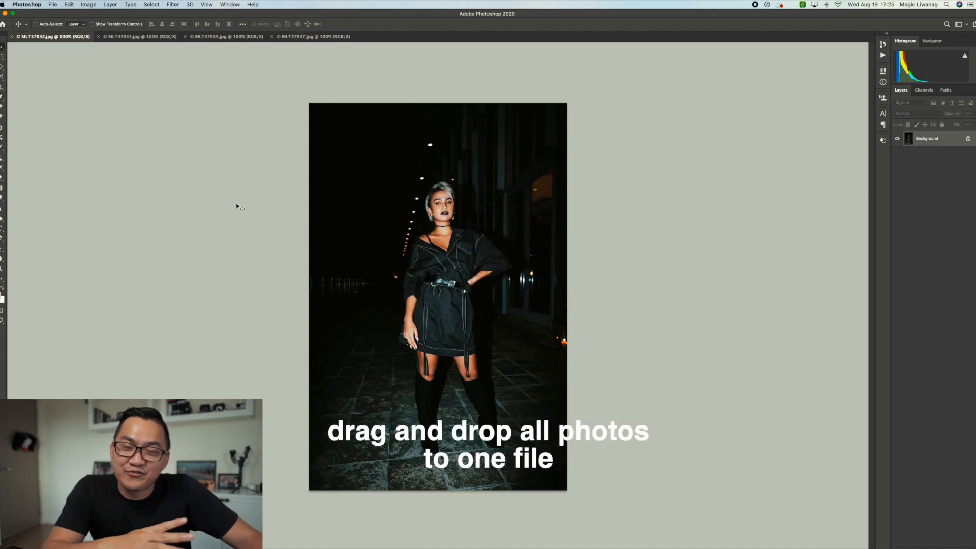
Combine the other three photos into MLT37032.jpg as separate layers and close their original documents.
key(ctrl+Tab)
drag(25, 40, 445, 184)
key(ctrl+Tab)
key(super+w)
key(ctrl+Tab)
key(ctrl+Tab)
key(super+w)
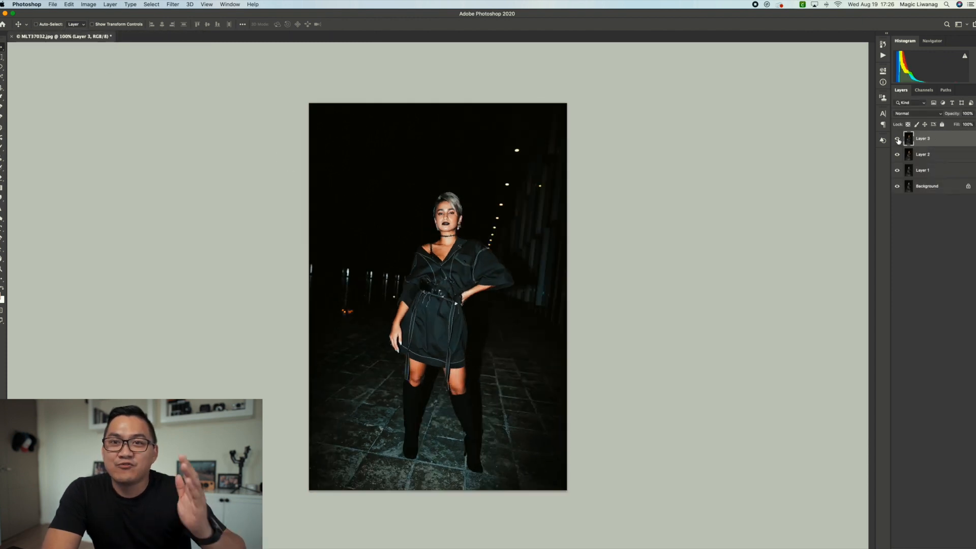
Hide Layer 3 and Layer 2, and toggle Layer 1 to compare it with the Background.
click(897, 140)
click(897, 154)
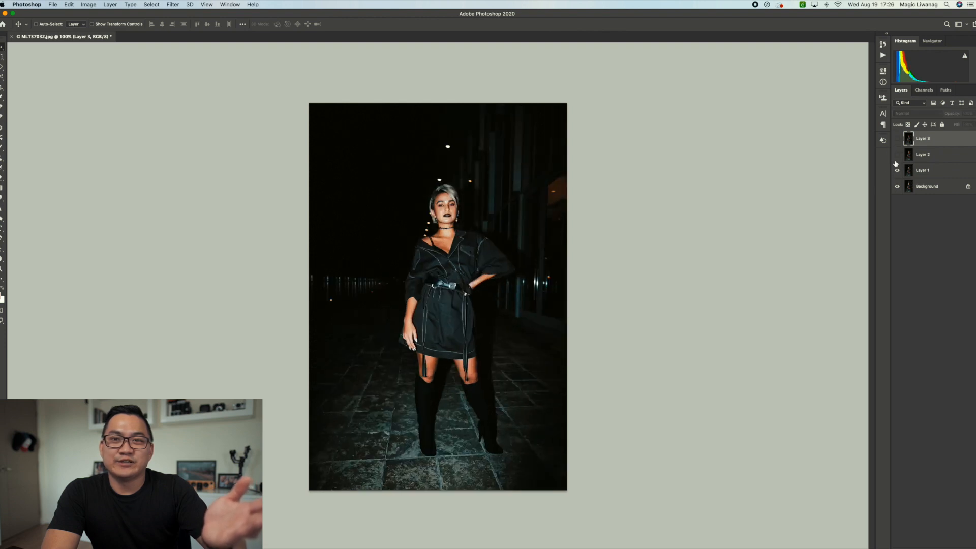
click(897, 156)
click(897, 143)
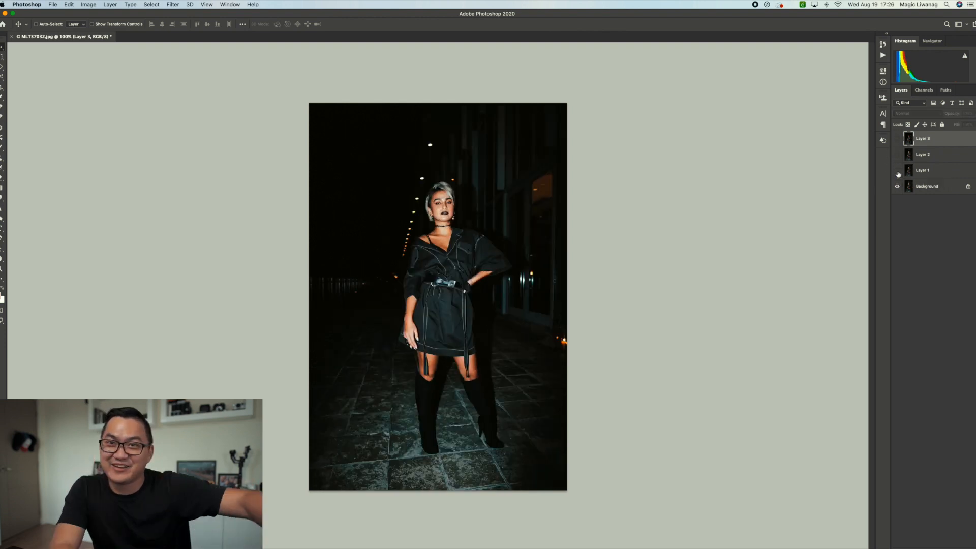
click(897, 171)
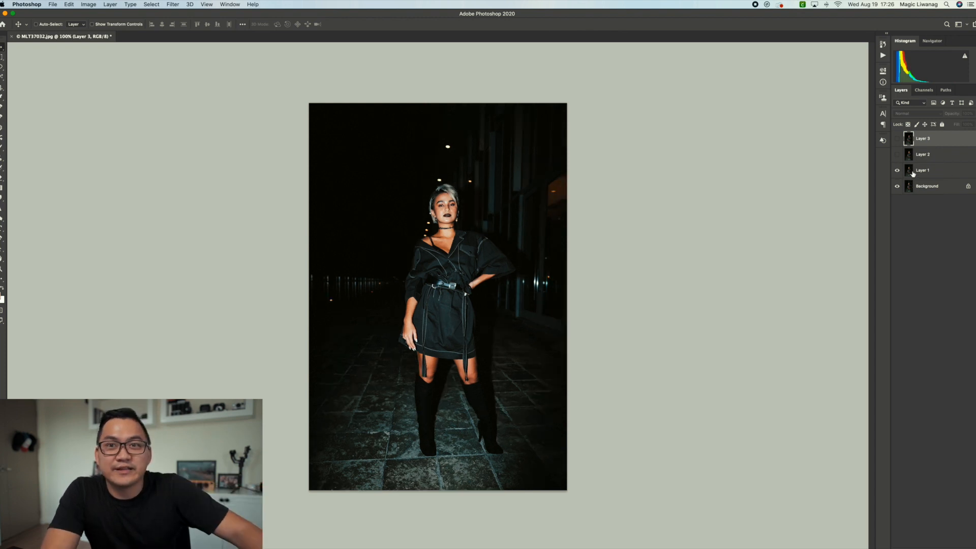
Set Layer 1 to 50% opacity and move it so the eyes roughly overlap those in the Background.
click(920, 171)
key(5)
scroll(456, 210, up, 5)
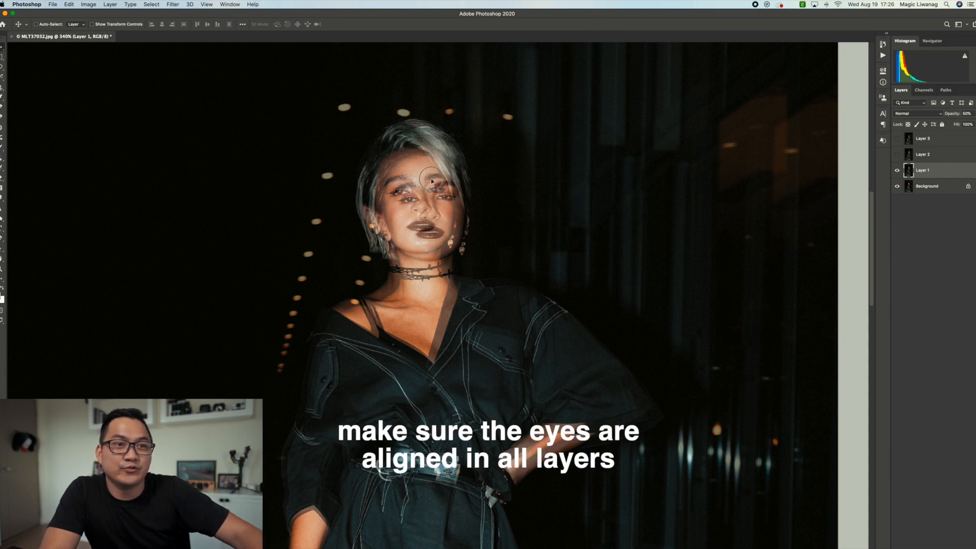
drag(431, 180, 408, 159)
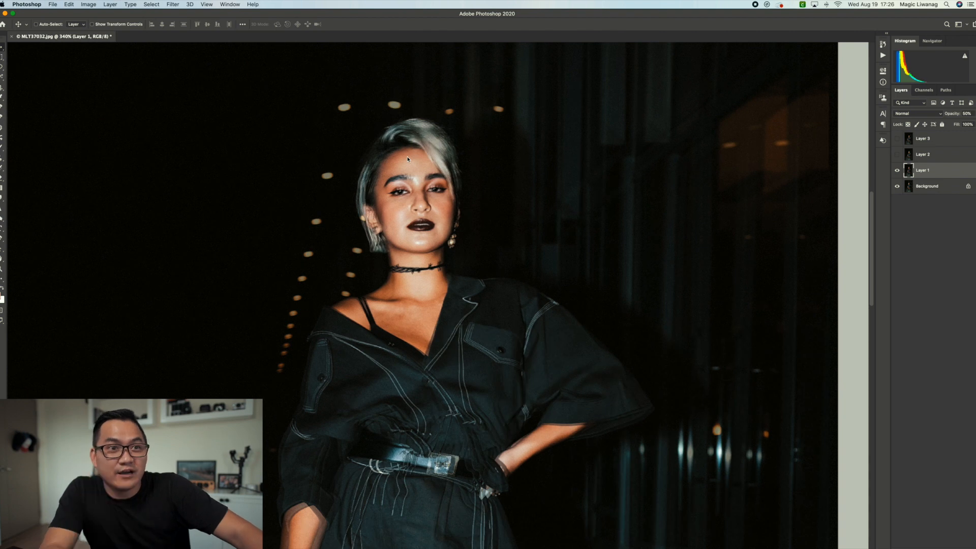
scroll(412, 166, up, 3)
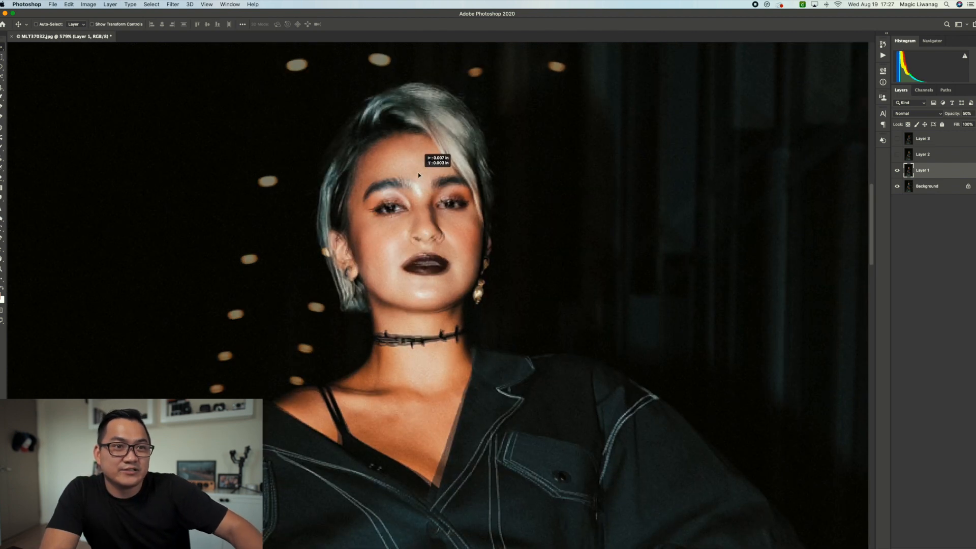
Nudge Layer 1 to fine-tune the eye alignment and set its opacity back to 100%.
key(Down)
key(Down)
key(Right)
key(Right)
key(Left)
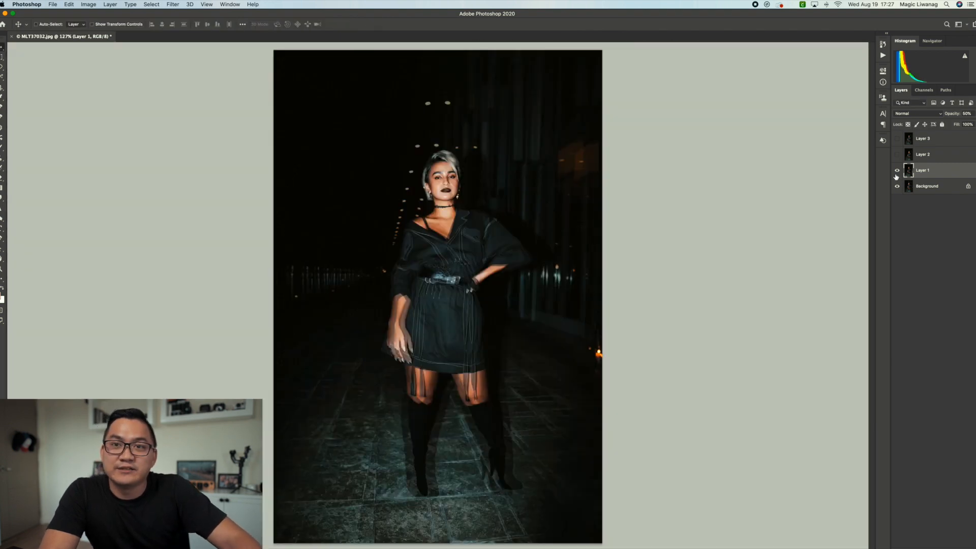
key(0)
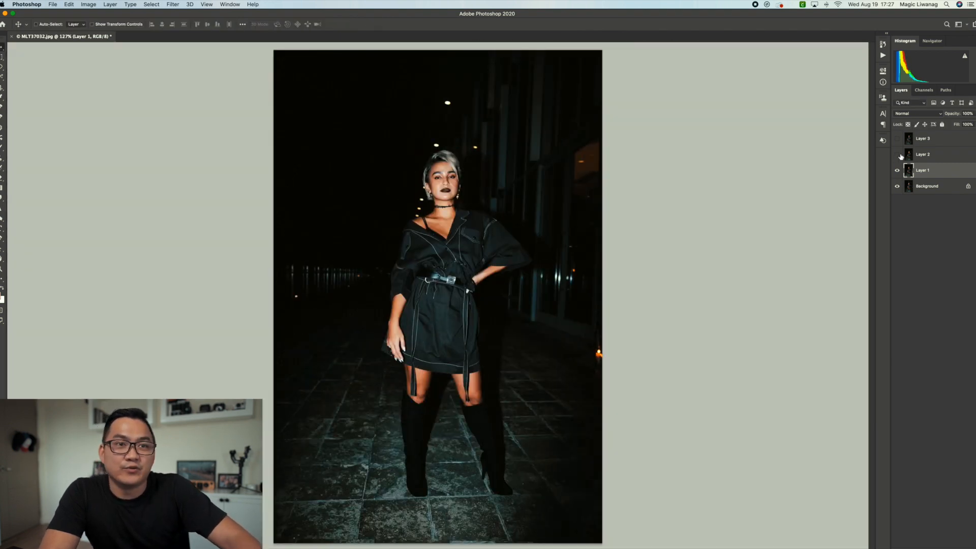
Show Layer 2 and, at 50% opacity, move it and rotate it about -1.6° to align the eyes with the layers below.
click(897, 154)
click(936, 157)
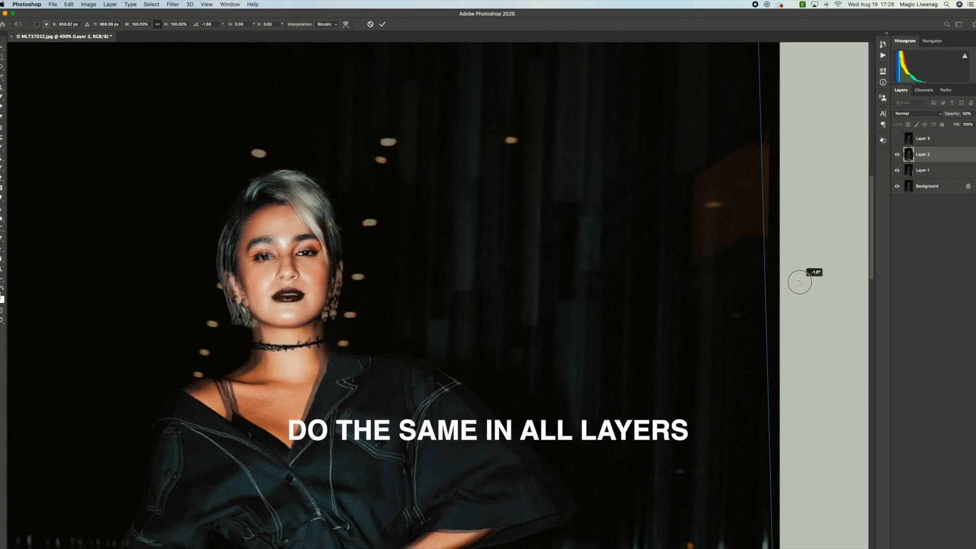
drag(415, 360, 417, 363)
drag(810, 247, 810, 261)
drag(612, 266, 611, 264)
At 50% opacity, move and slightly rotate Layer 3 to align the eyes with the layers below, and set its opacity to 100%.
key(super+0)
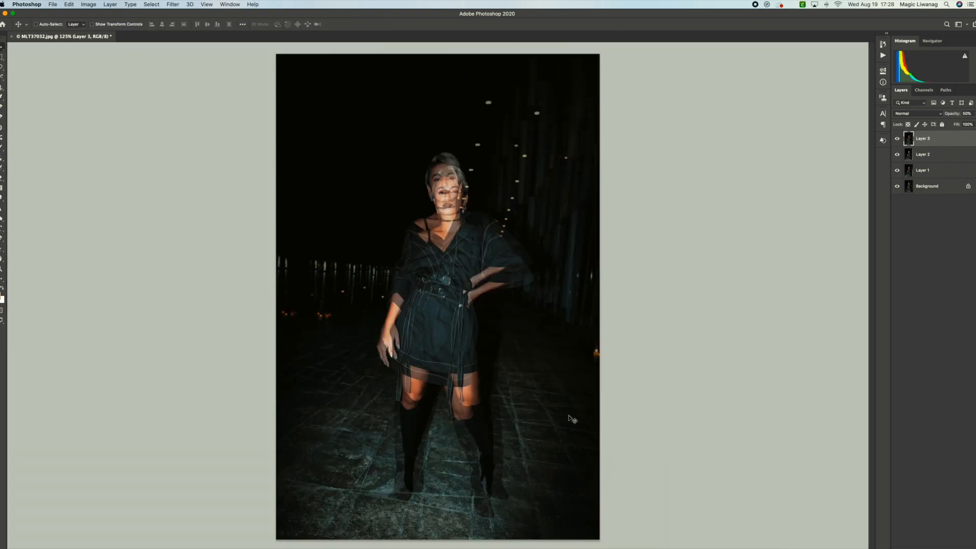
key(super+t)
scroll(537, 252, up, 5)
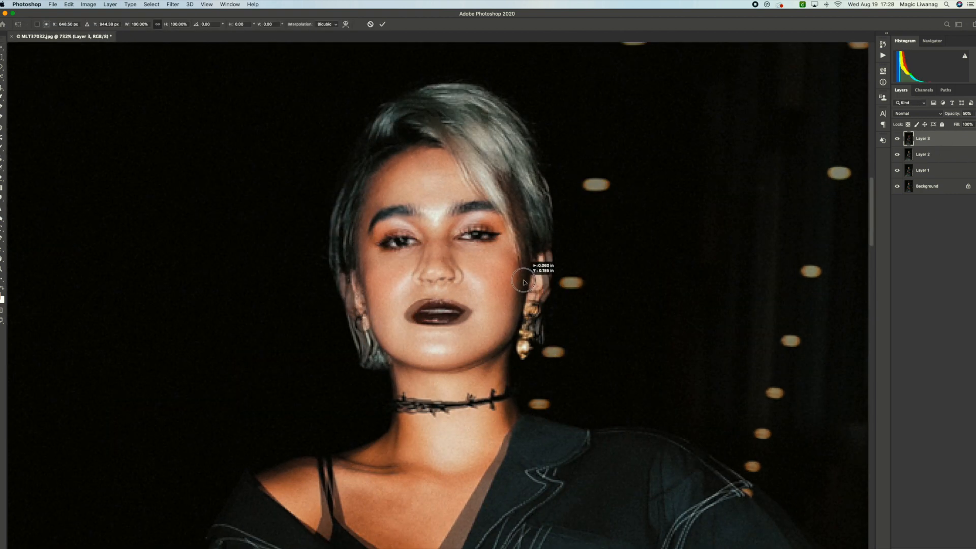
scroll(447, 264, down, 5)
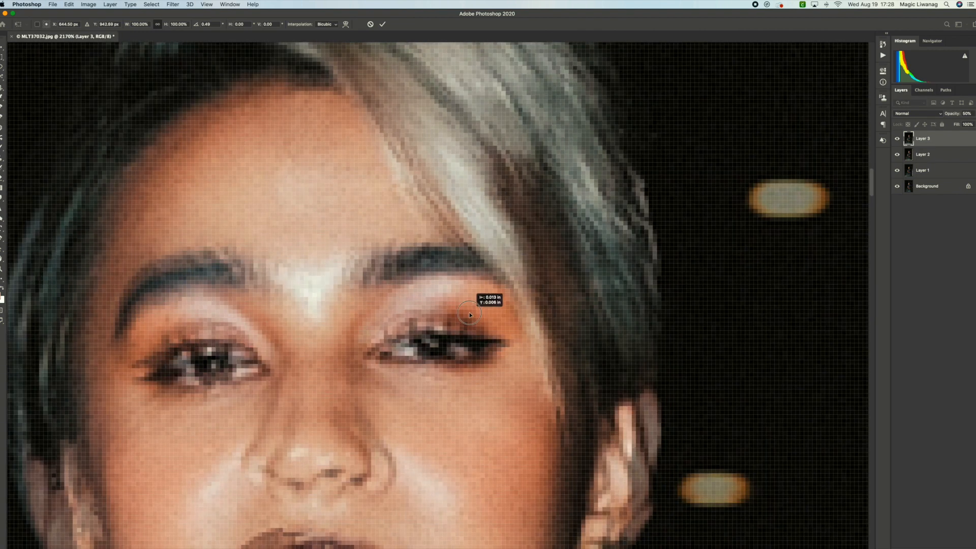
drag(470, 315, 471, 314)
drag(196, 24, 187, 26)
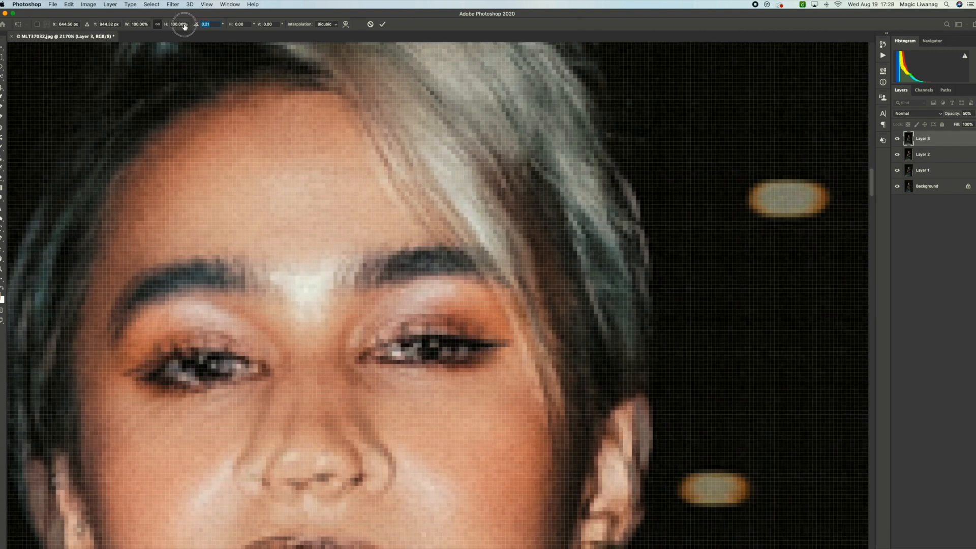
key(super+0)
key(Return)
drag(950, 114, 973, 114)
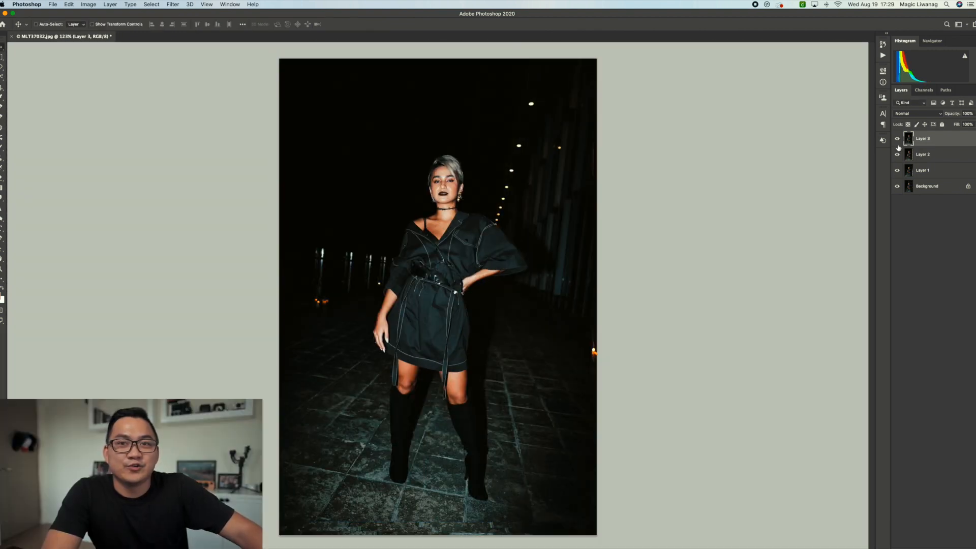
Toggle the visibility of Layer 3 and Layer 2 off and back on to compare the aligned photos.
click(897, 138)
click(897, 154)
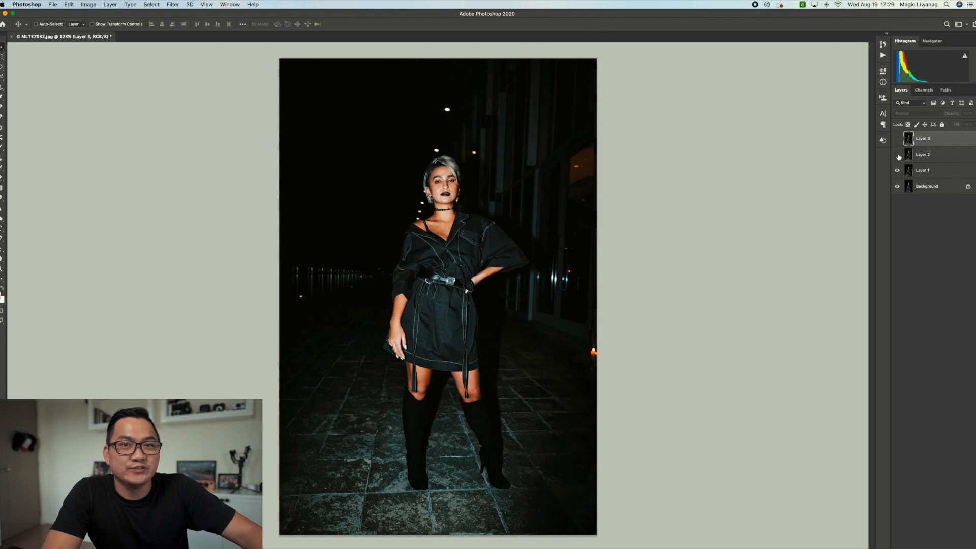
click(897, 154)
click(897, 138)
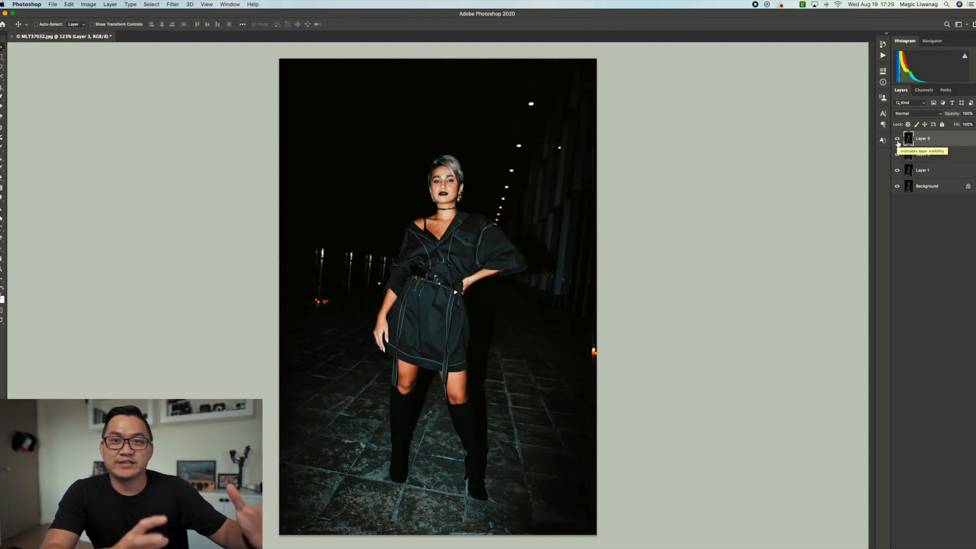
Show the Timeline and create a frame animation from the document.
click(230, 4)
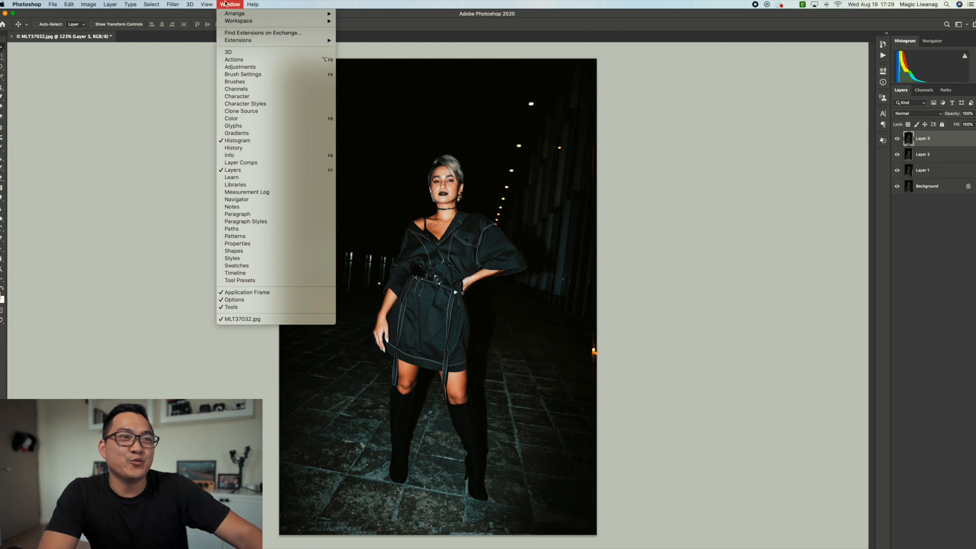
click(270, 274)
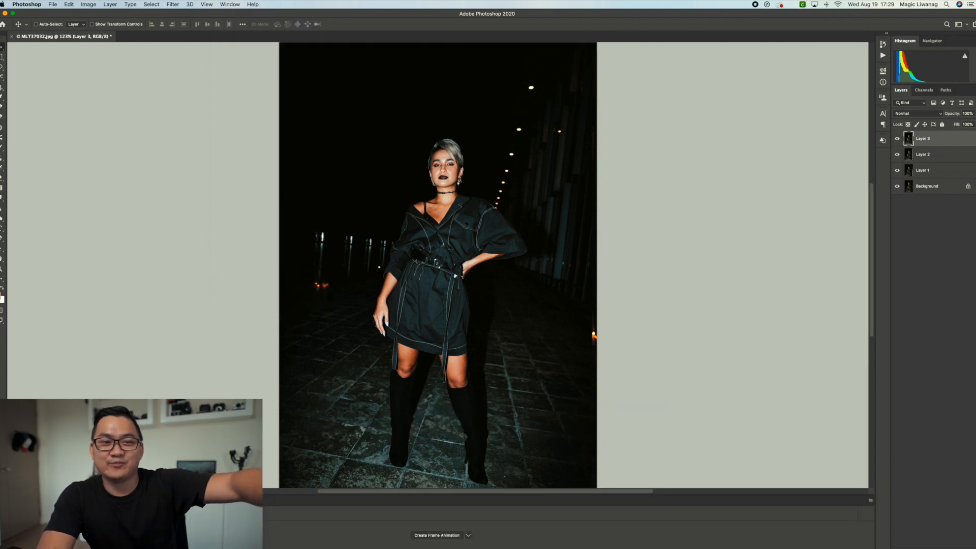
click(433, 535)
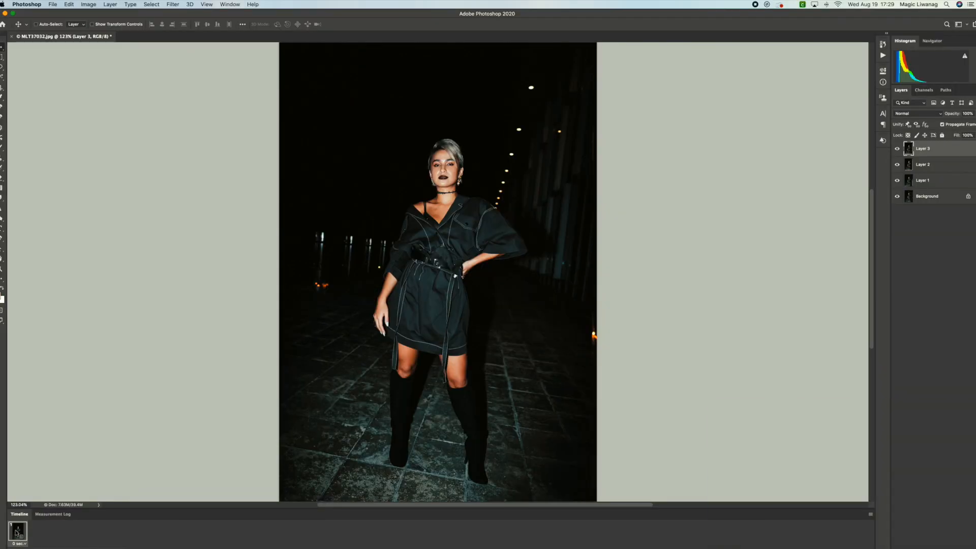
Leave only the Background visible in the first animation frame, and add a second frame with Layer 1 shown.
drag(897, 148, 897, 176)
click(930, 198)
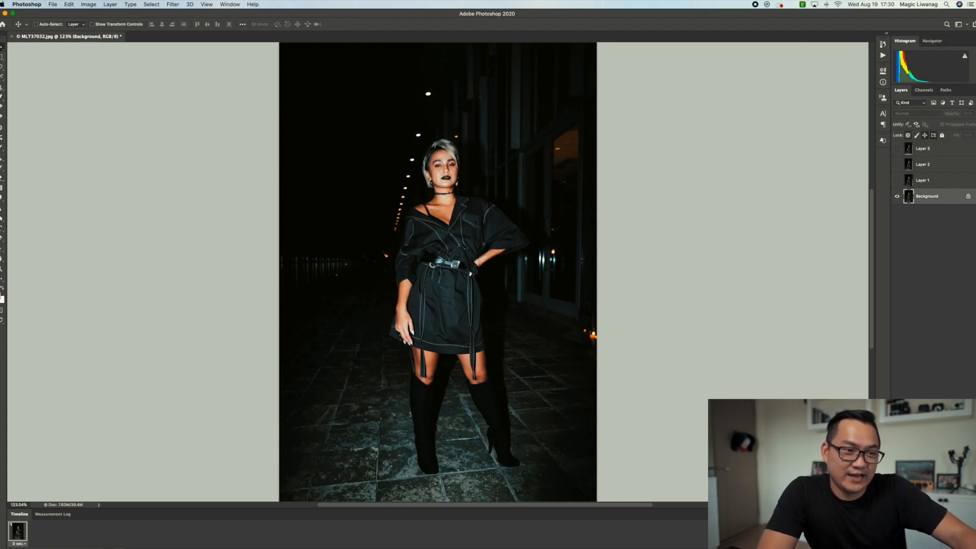
click(109, 548)
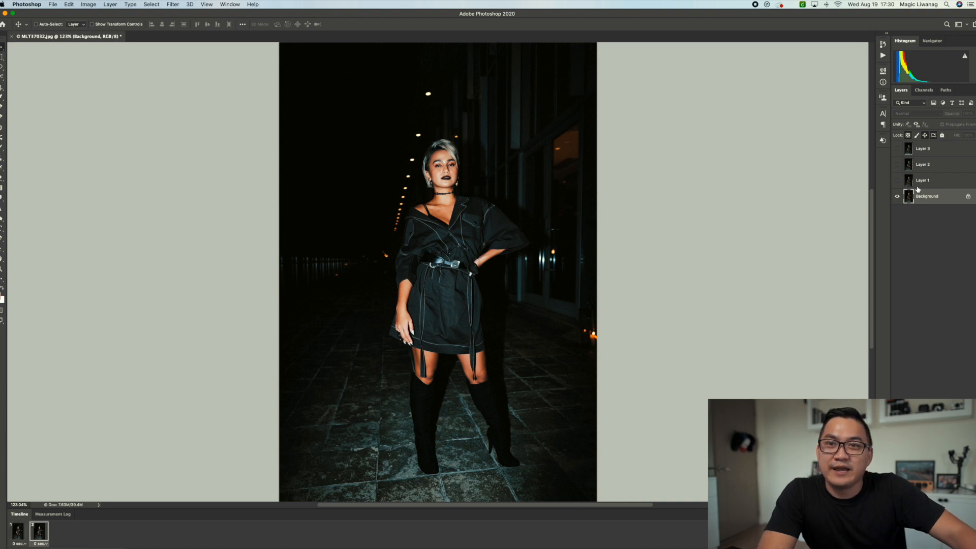
click(897, 180)
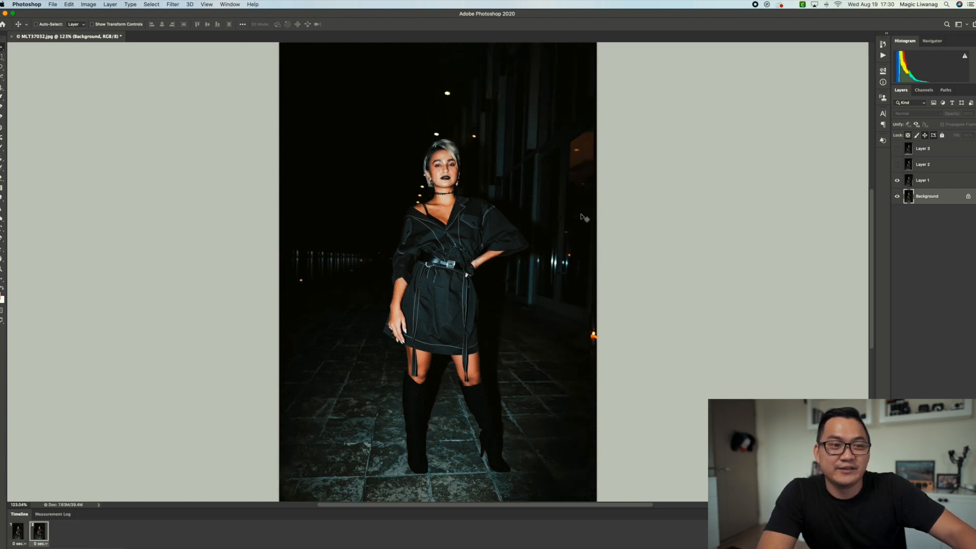
Add a third frame with Layer 2 shown and a fourth frame with Layer 3 shown.
click(108, 548)
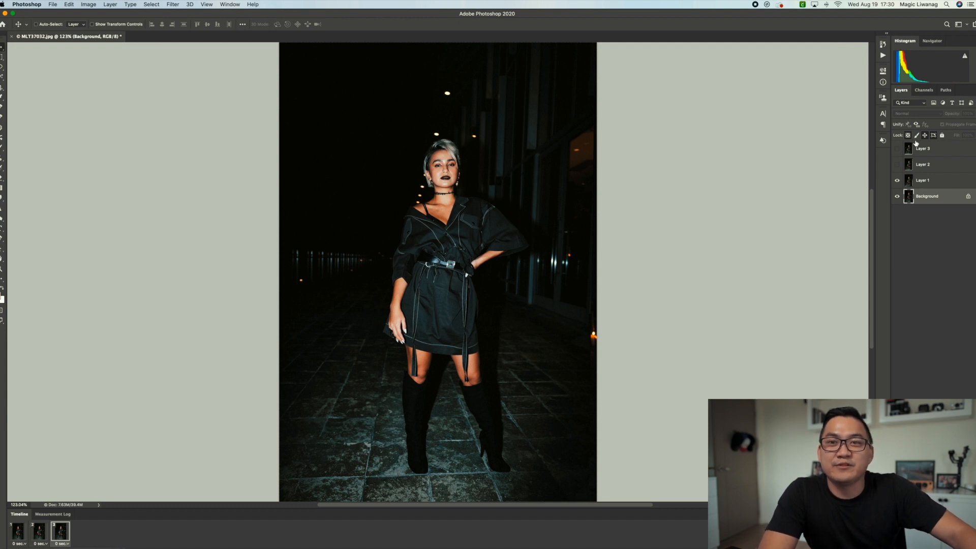
click(897, 165)
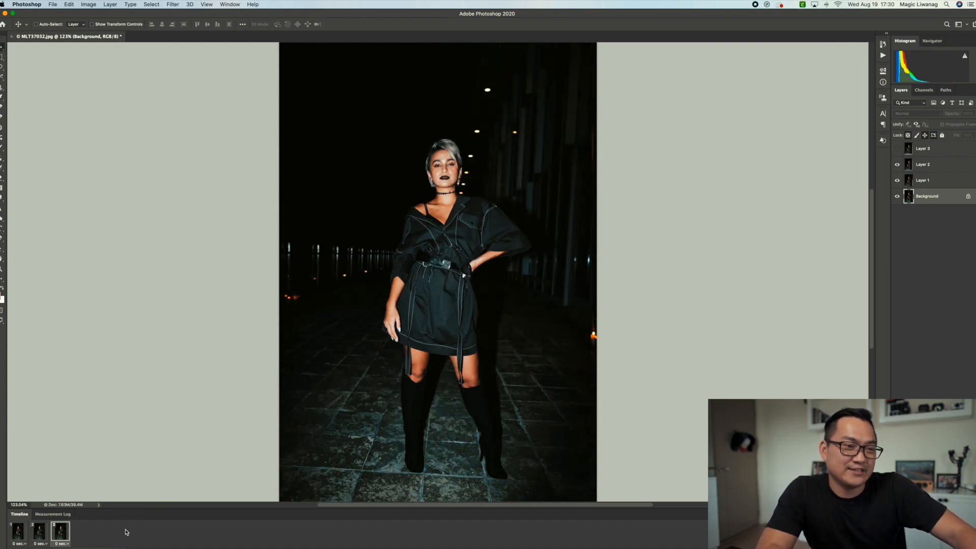
click(109, 546)
click(897, 149)
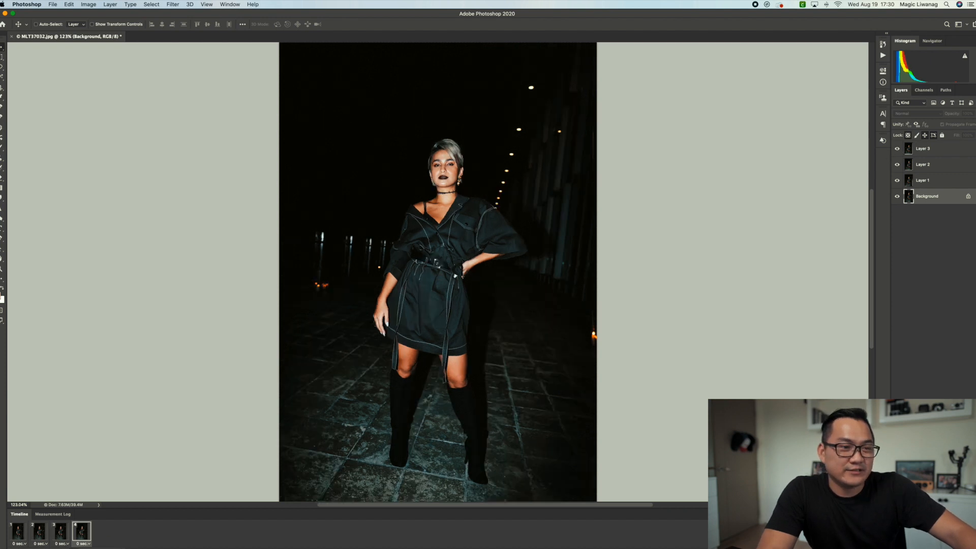
key(space)
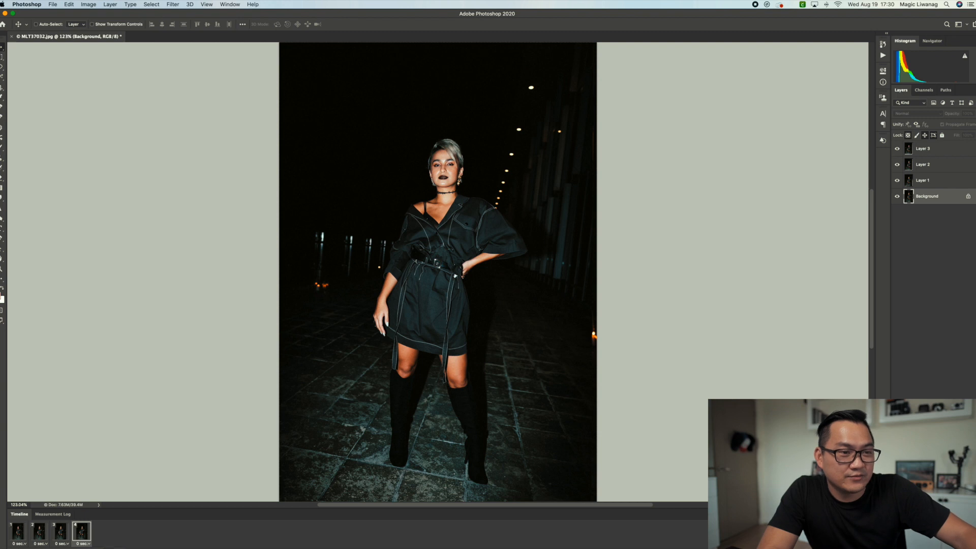
Add a fifth frame with Layer 3 hidden and a sixth with Layer 2 also hidden, and play the animation.
click(107, 547)
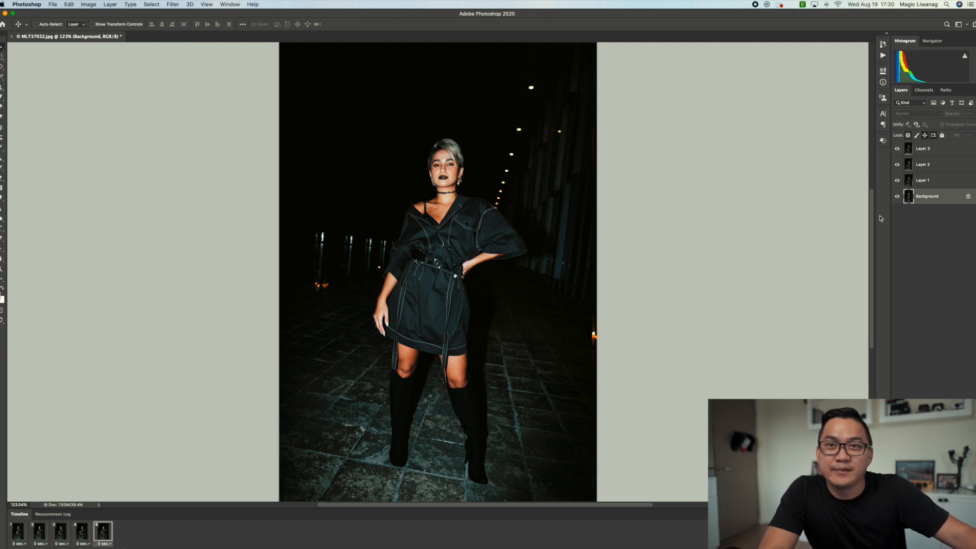
click(897, 149)
scroll(363, 446, down, 1)
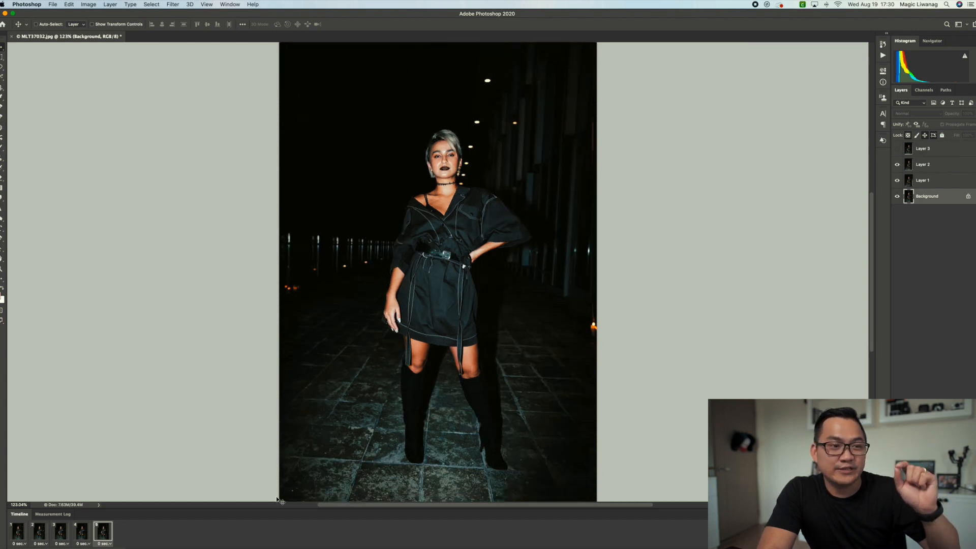
click(106, 548)
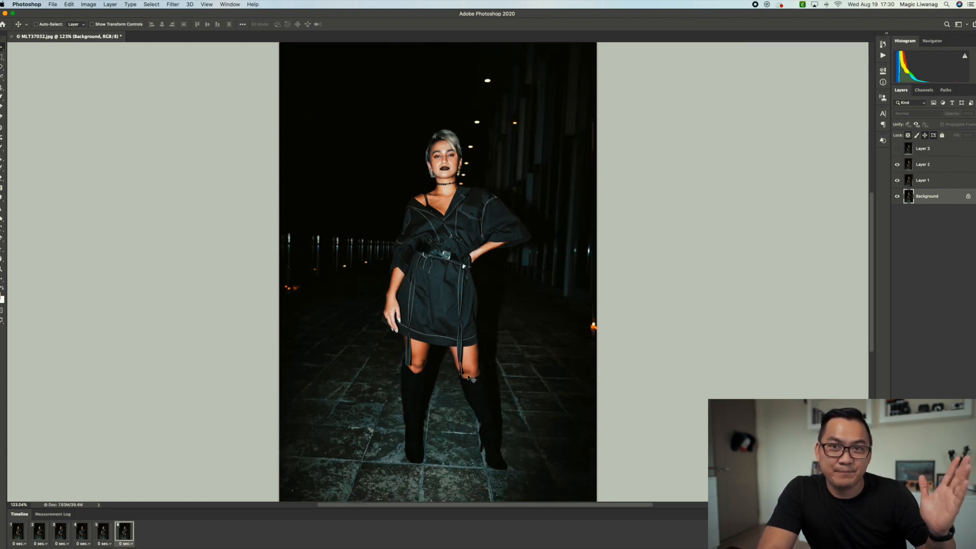
click(897, 165)
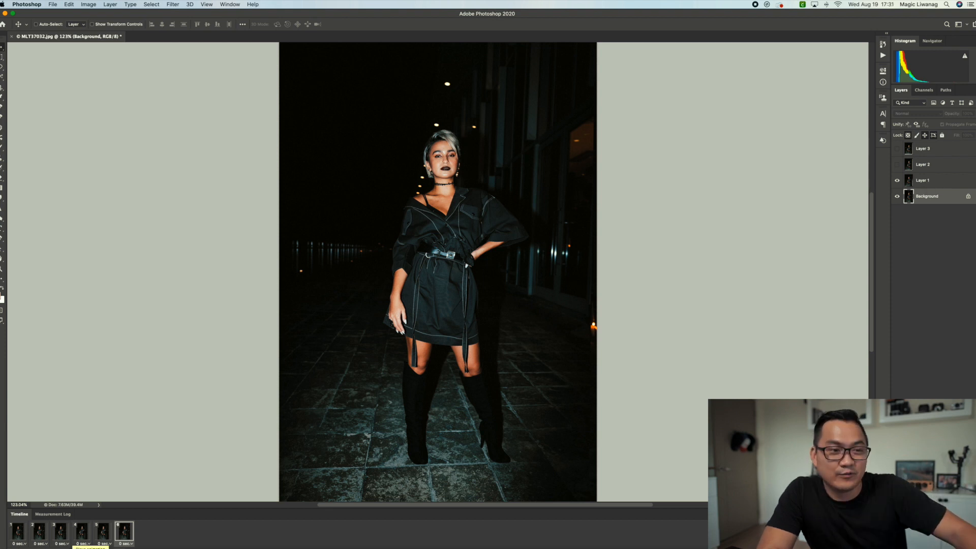
click(70, 548)
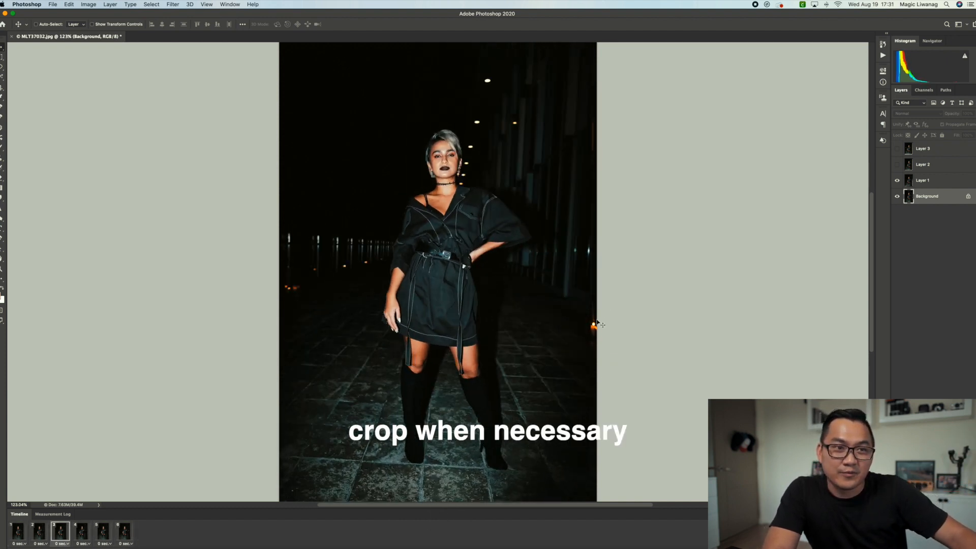
Crop the image to about 4.09 × 6.13 in, trimming the uneven edges around the subject.
key(c)
click(503, 355)
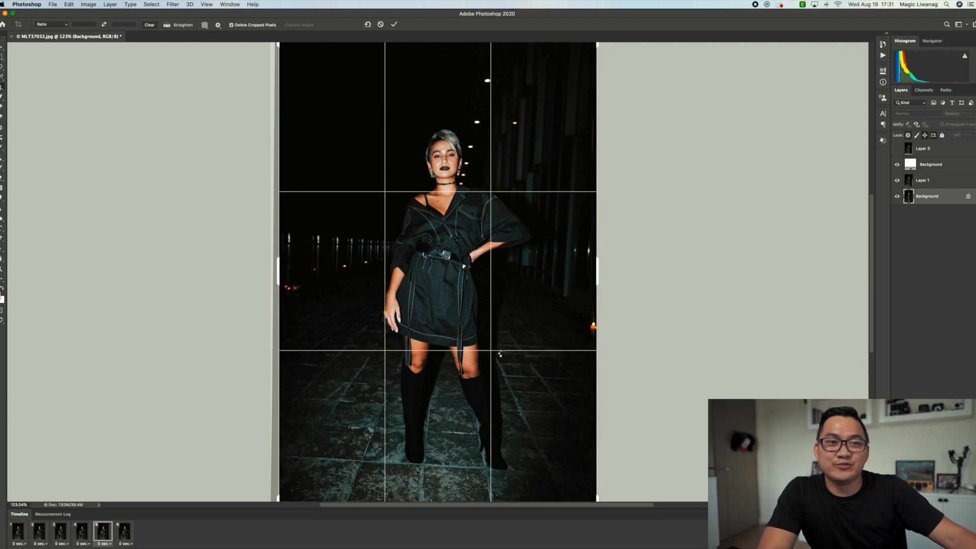
key(super+minus)
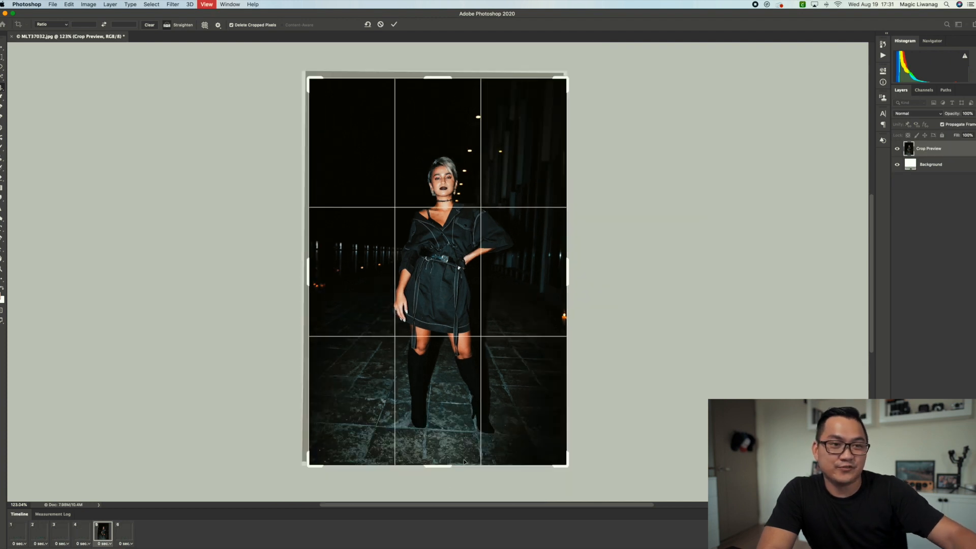
drag(444, 465, 446, 435)
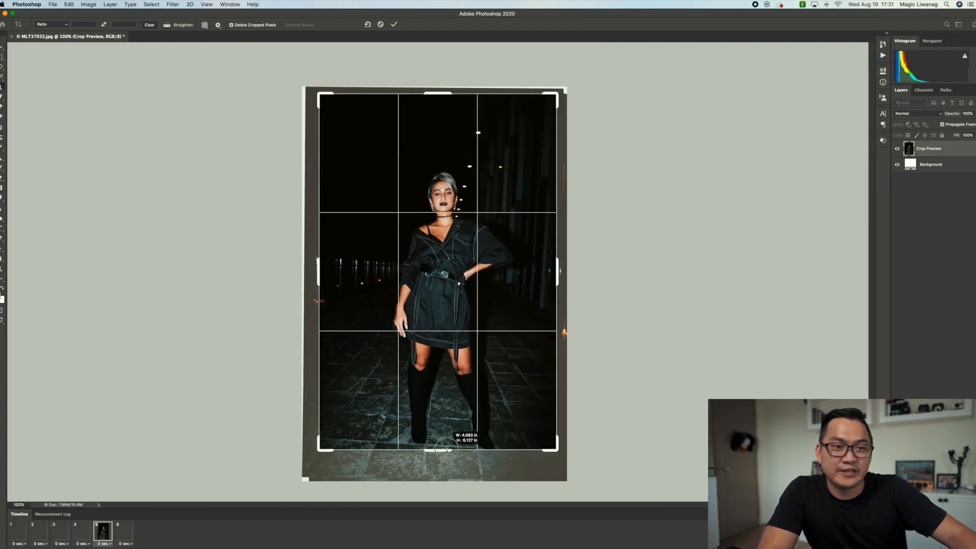
mouse_move(477, 374)
mouse_down()
mouse_move(475, 360)
mouse_move(483, 365)
mouse_up()
drag(480, 362, 477, 364)
key(Return)
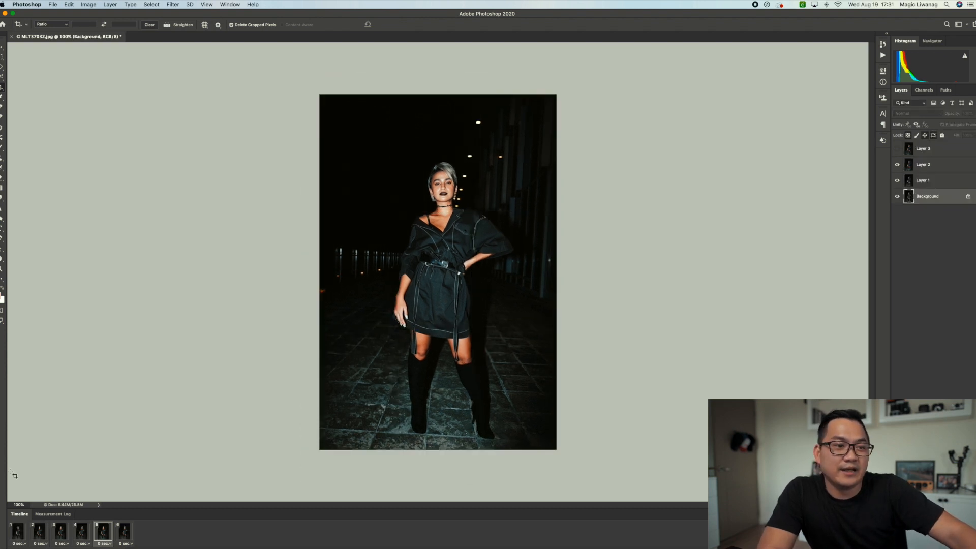
Set the delay of all six animation frames to 0.1 seconds.
key(super+equal)
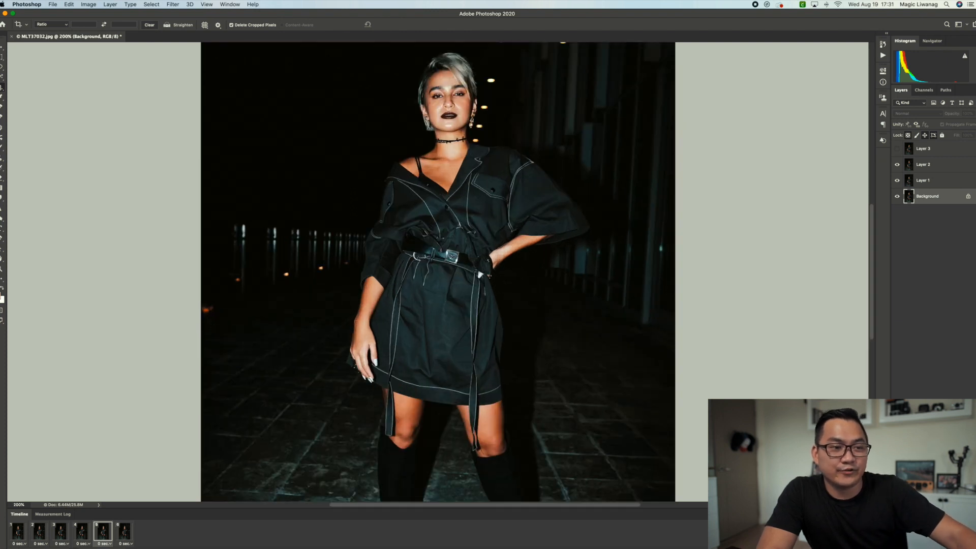
key(super+0)
key(space)
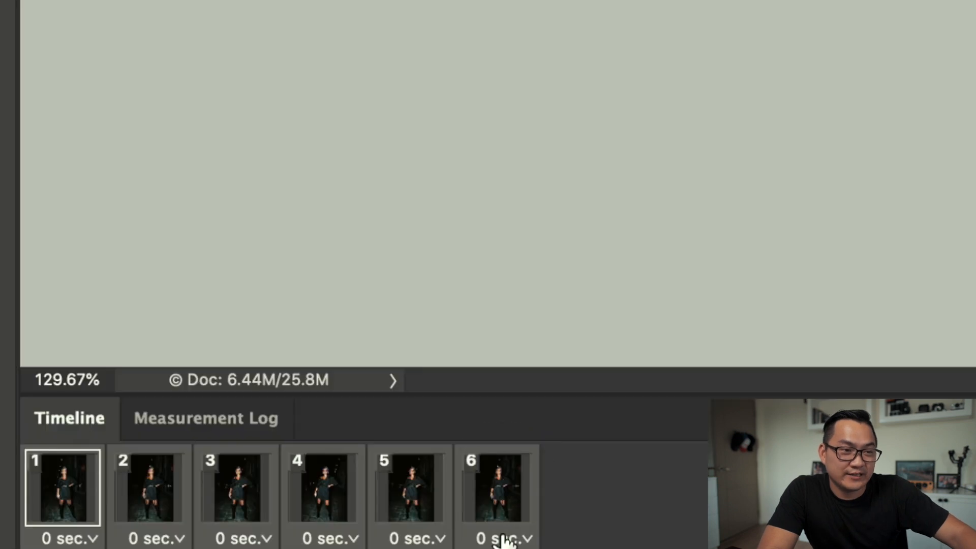
click(126, 544)
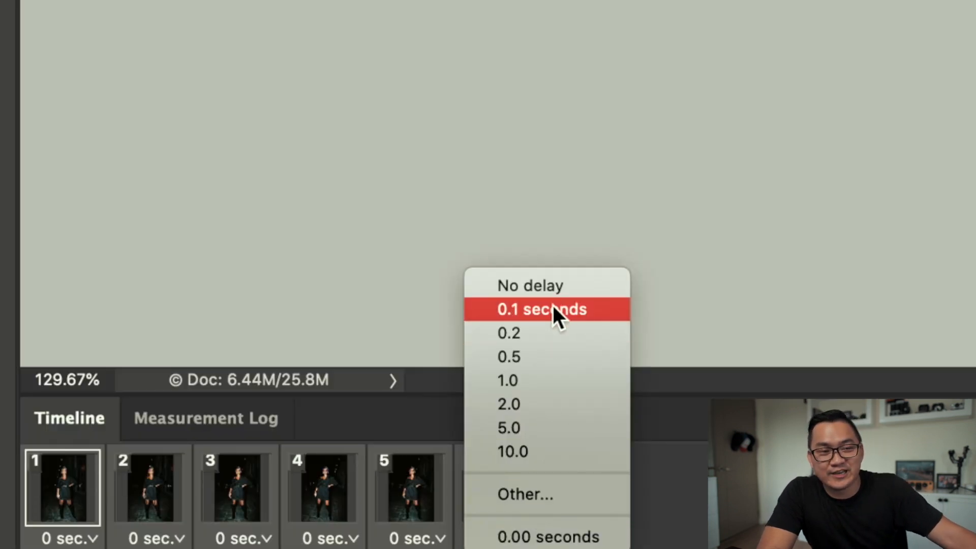
click(546, 333)
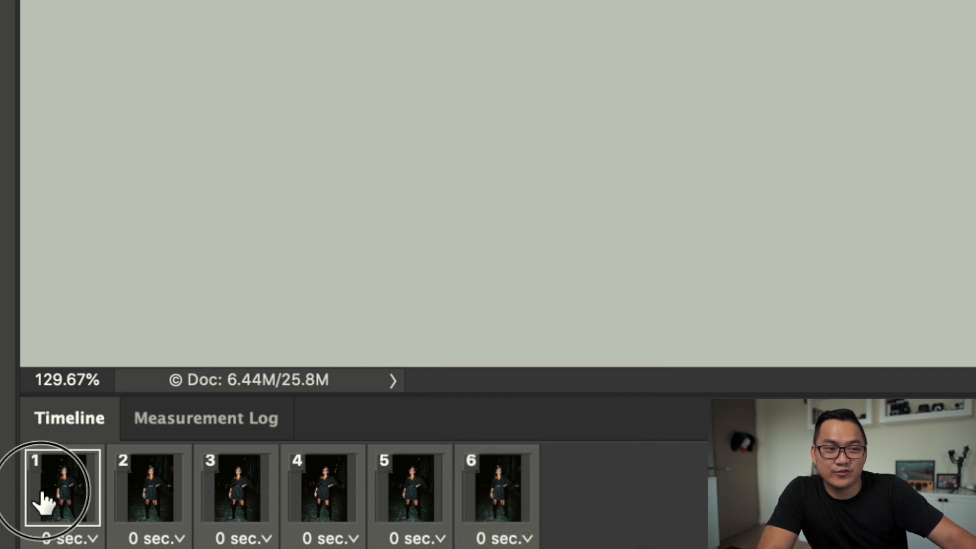
shift+click(505, 498)
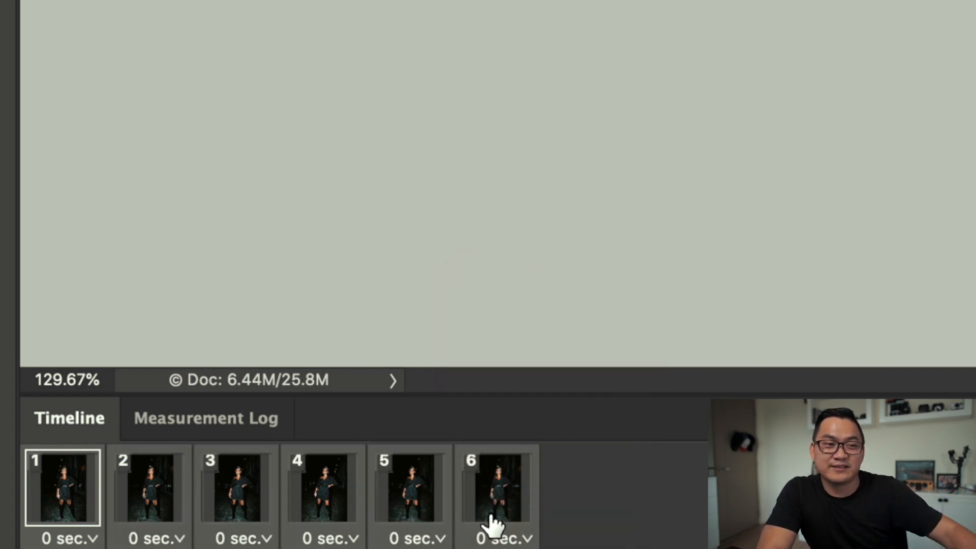
click(524, 541)
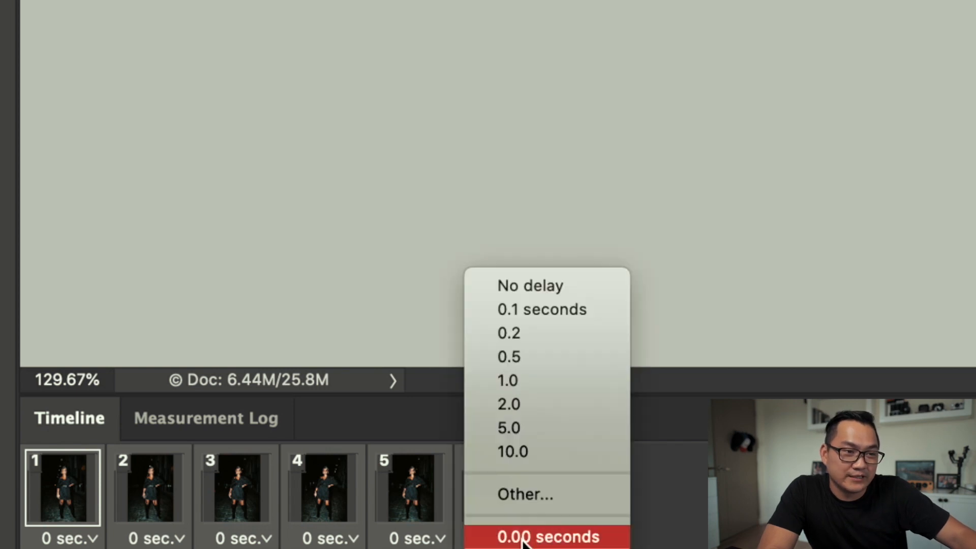
click(534, 310)
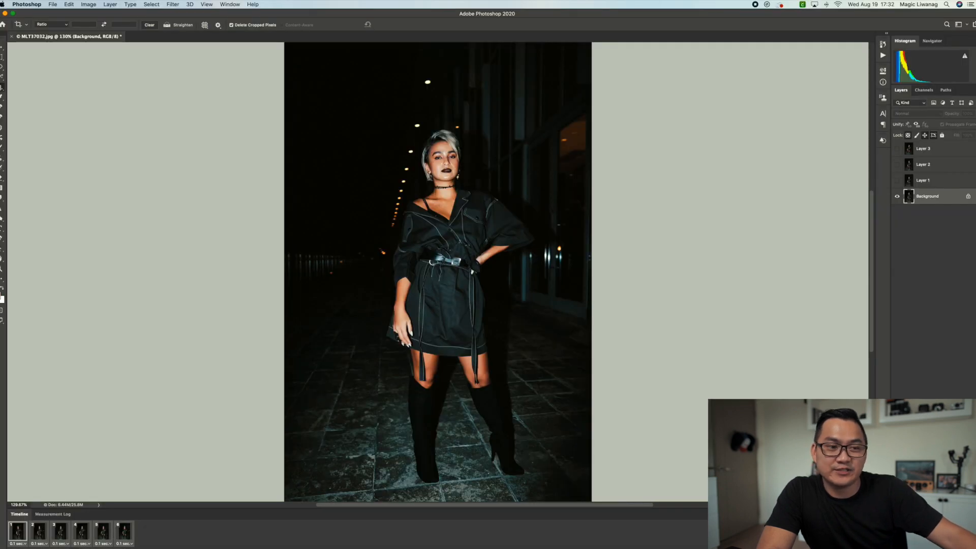
Duplicate the complete six-frame sequence repeatedly until the timeline holds more than 50 frames, and play back the extended animation.
key(space)
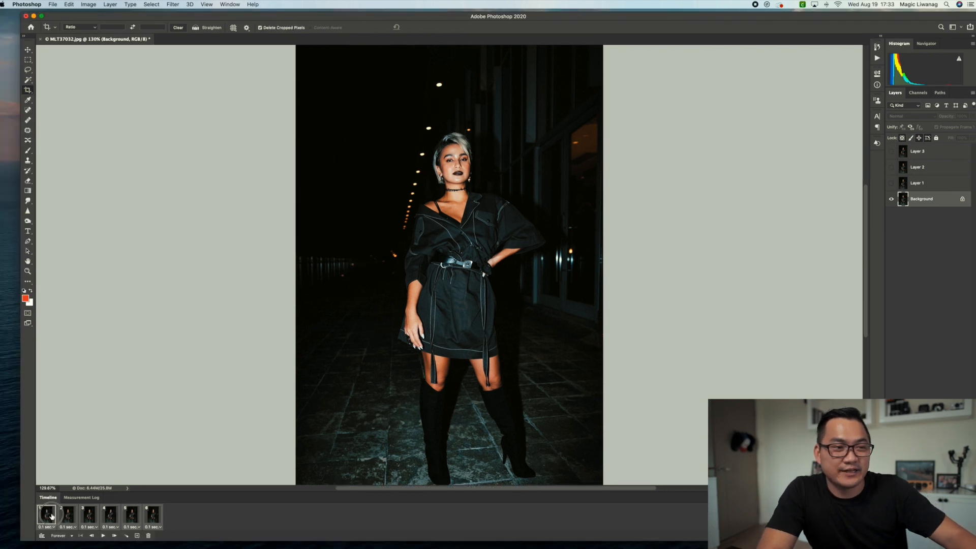
click(70, 516)
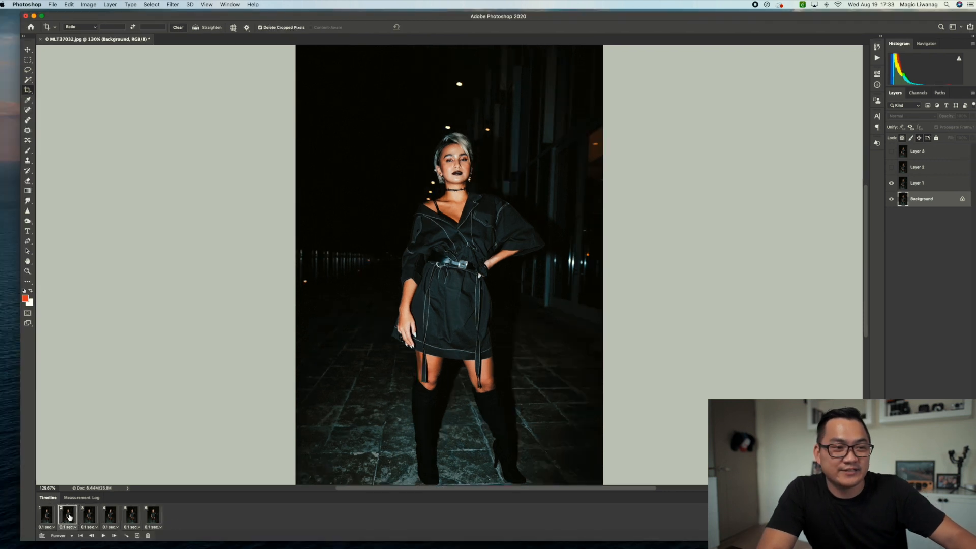
click(40, 514)
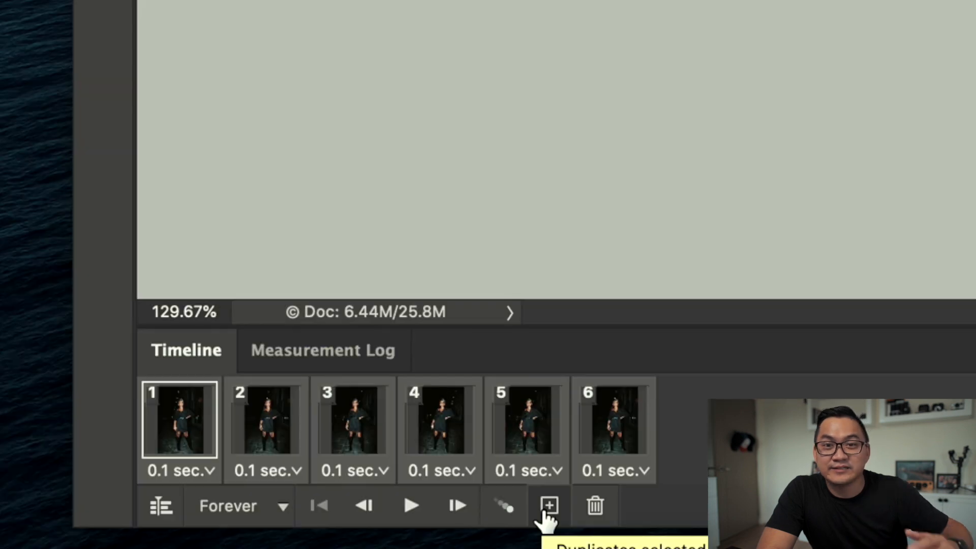
click(545, 512)
click(545, 512)
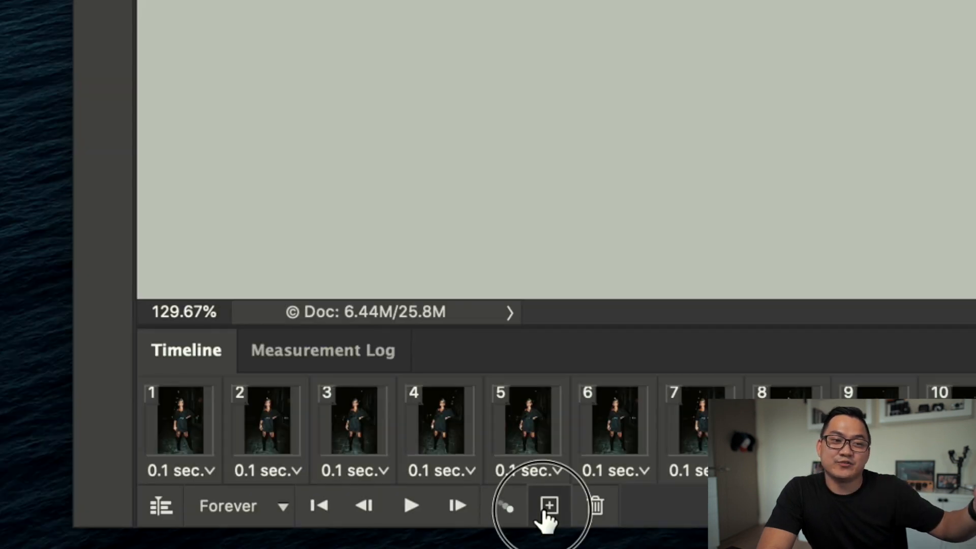
click(545, 512)
click(549, 506)
click(548, 505)
click(549, 506)
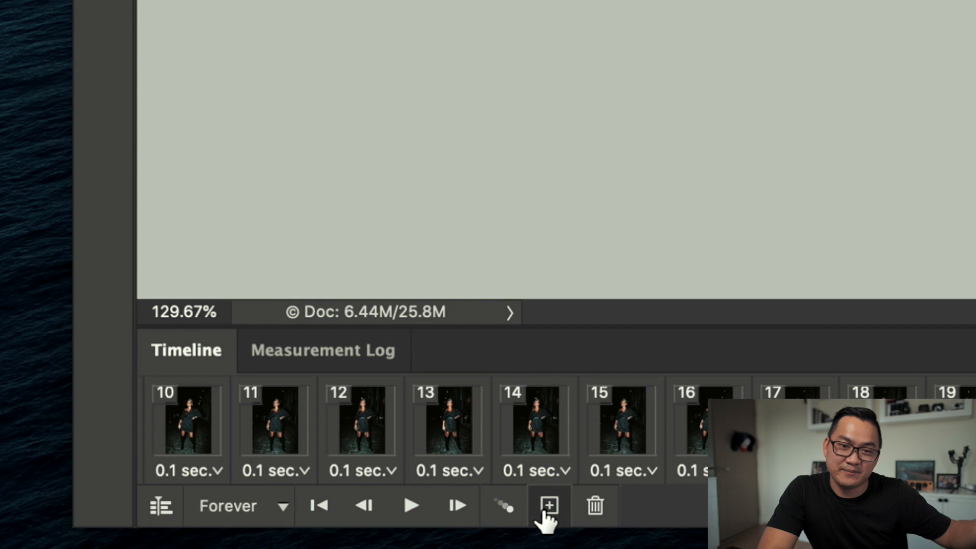
click(549, 506)
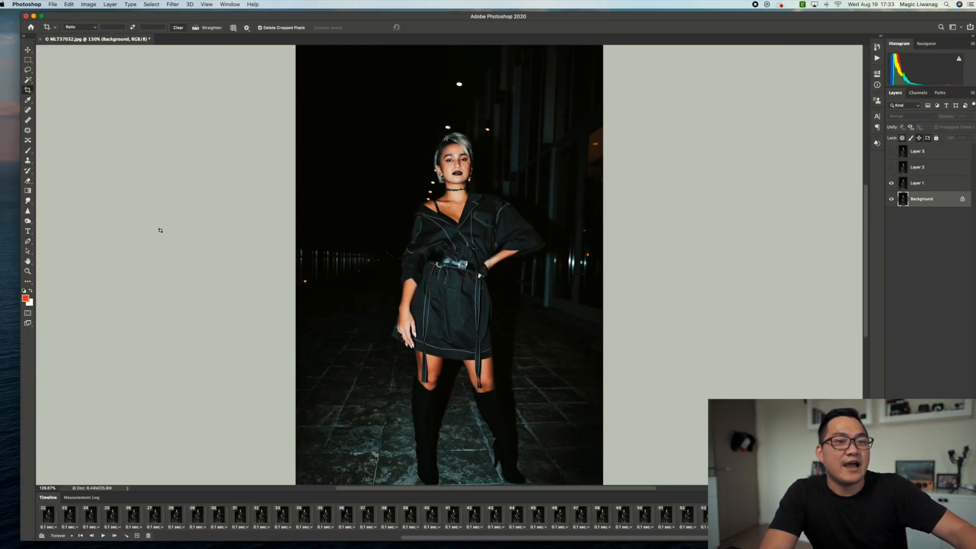
click(104, 537)
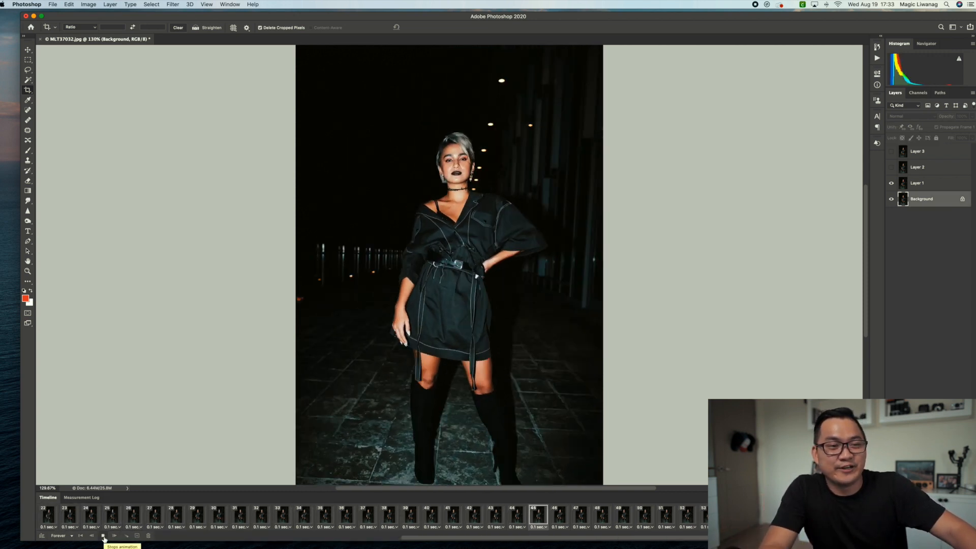
click(104, 537)
Render the animation as the video MLT37032.mp4 on the Desktop, and preview the exported file in Finder.
click(51, 4)
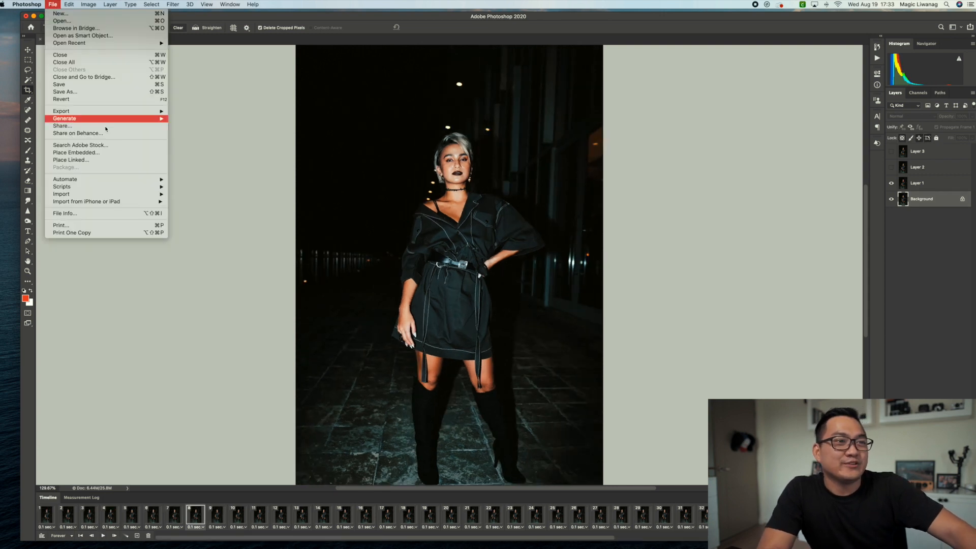
mouse_move(120, 111)
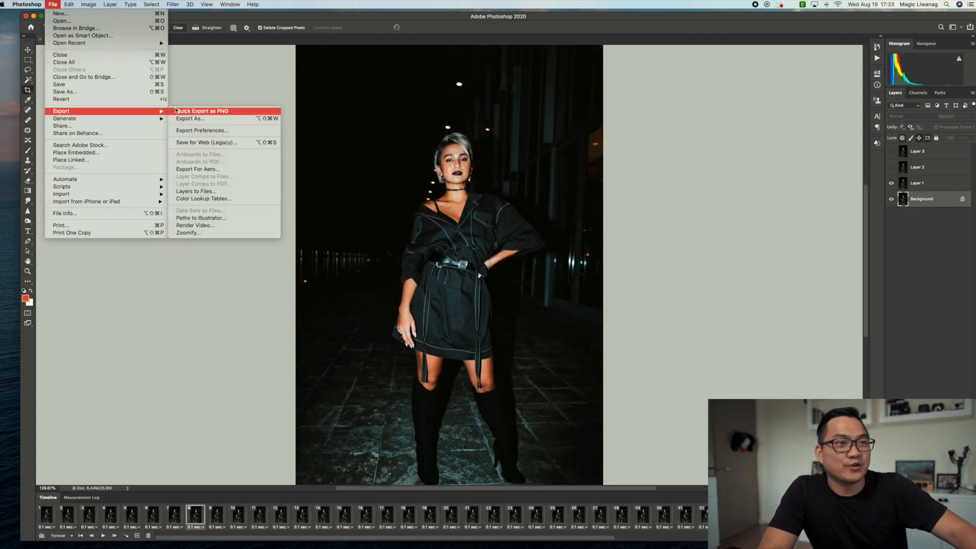
click(218, 225)
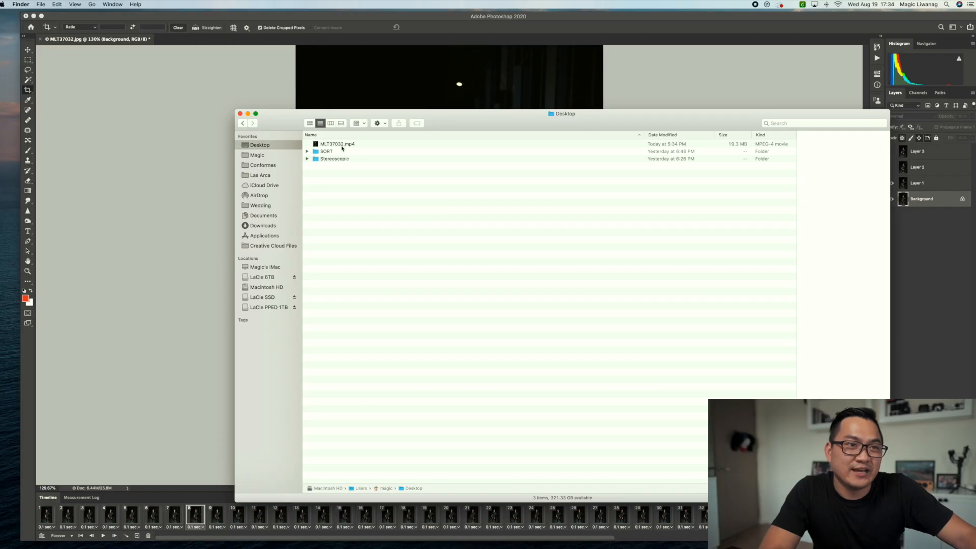
click(341, 144)
key(space)
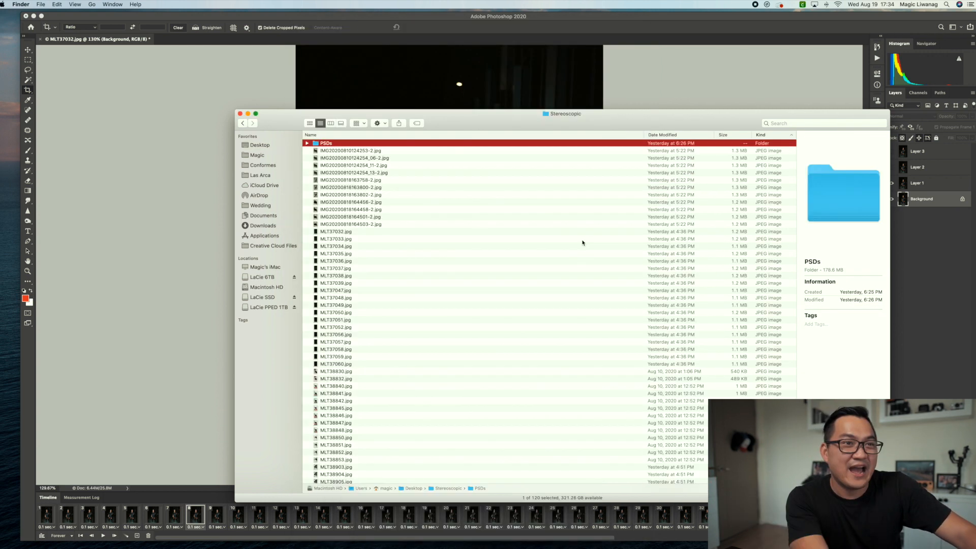
Preview the finished MP4 animations in the Stereoscopic folder one after another, working up the list to MLT38993.mp4.
key(Down)
key(Up)
key(alt+Down)
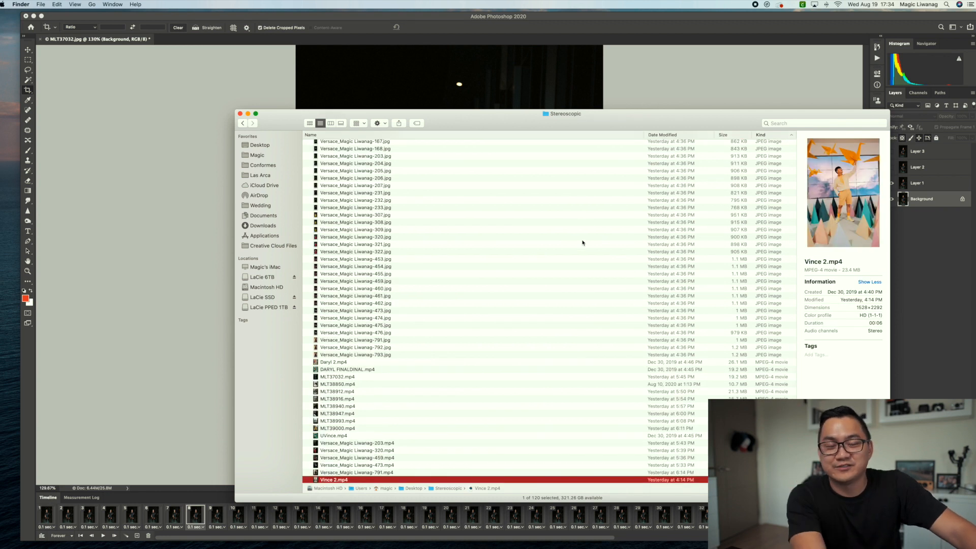
key(Up)
key(space)
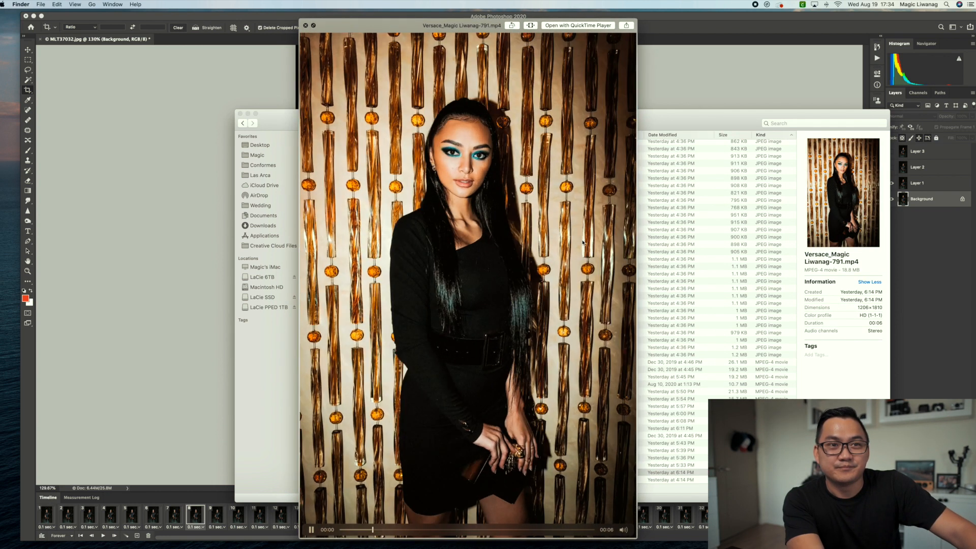
key(Up)
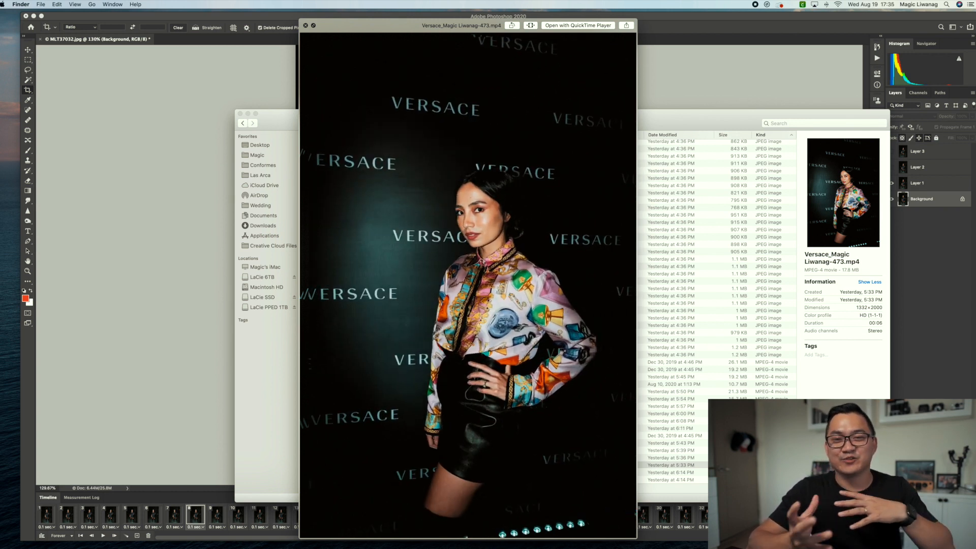
key(Up)
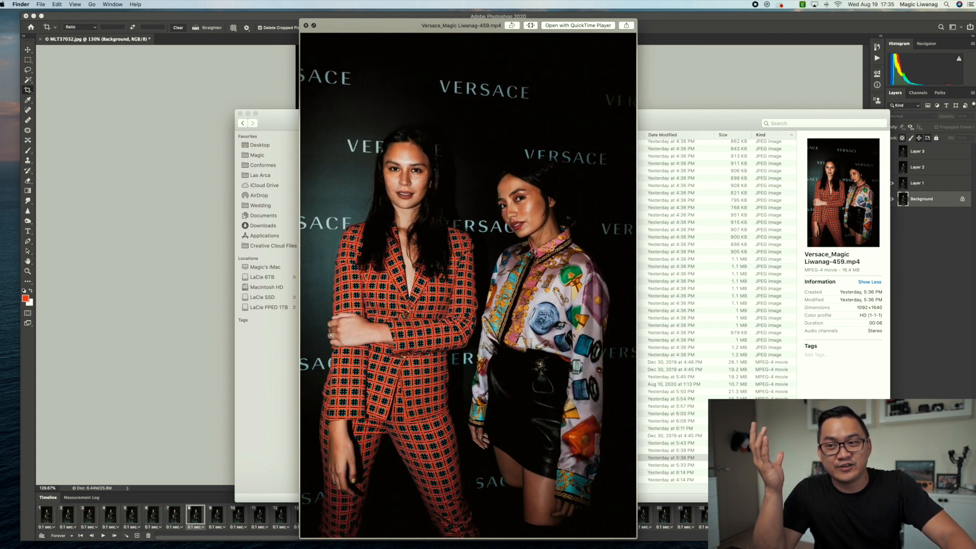
key(Up)
key(Up)
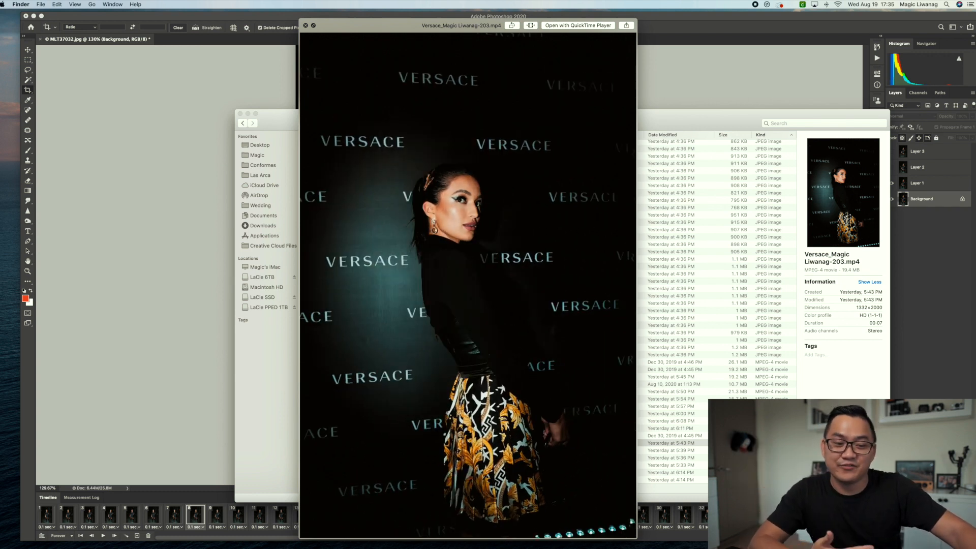
key(Up)
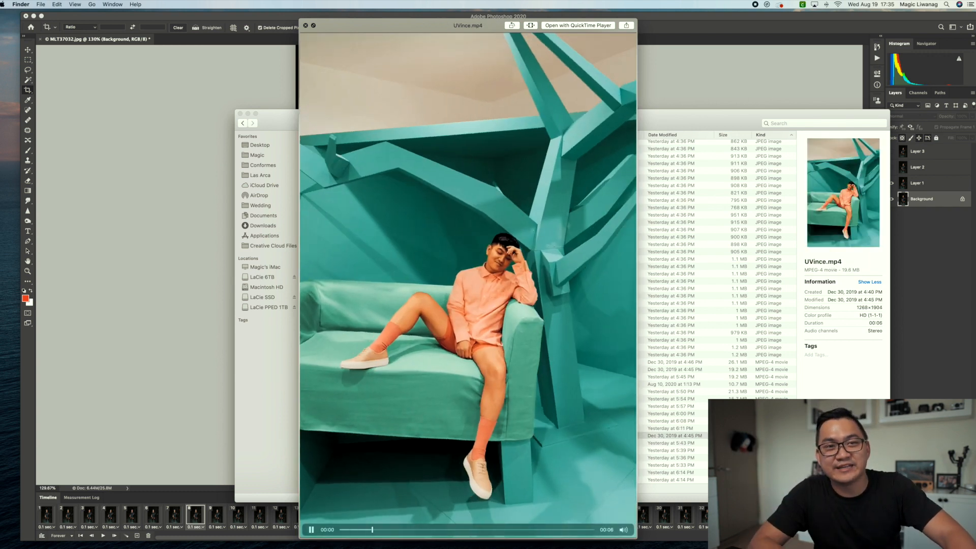
key(Up)
key(Up)
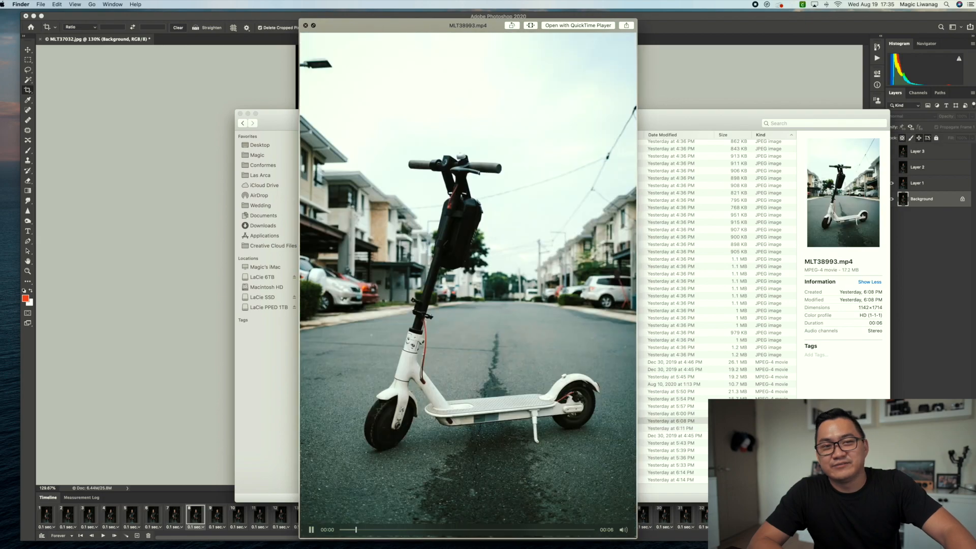